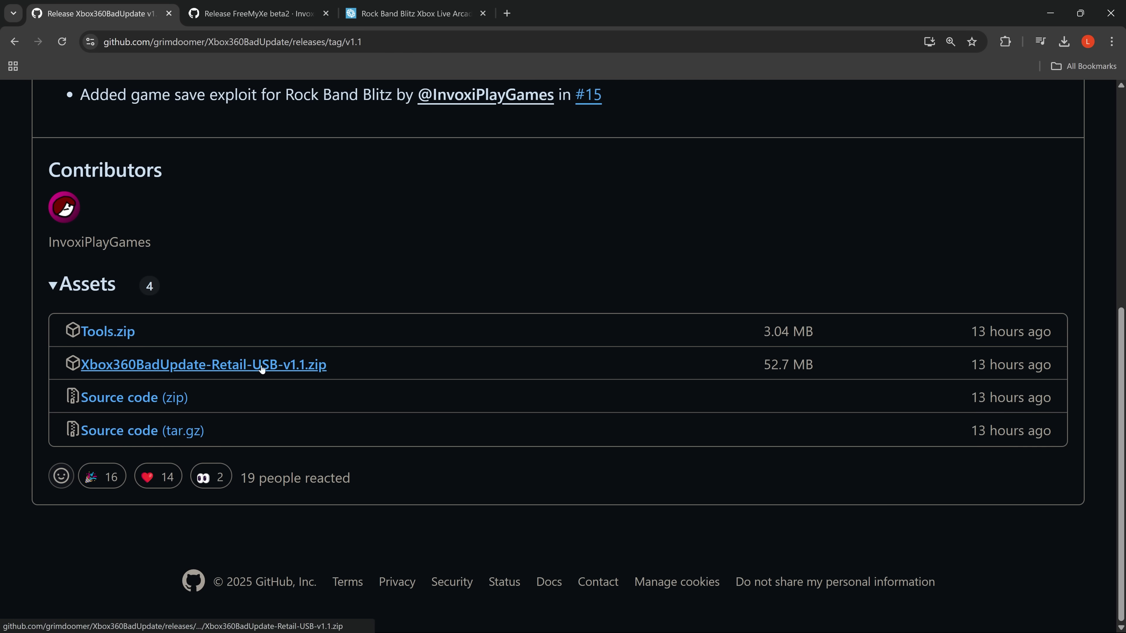
- Minimize the browser and look over the downloaded archives on the desktop beside the USB drive window
scroll(547, 364, up, 5)
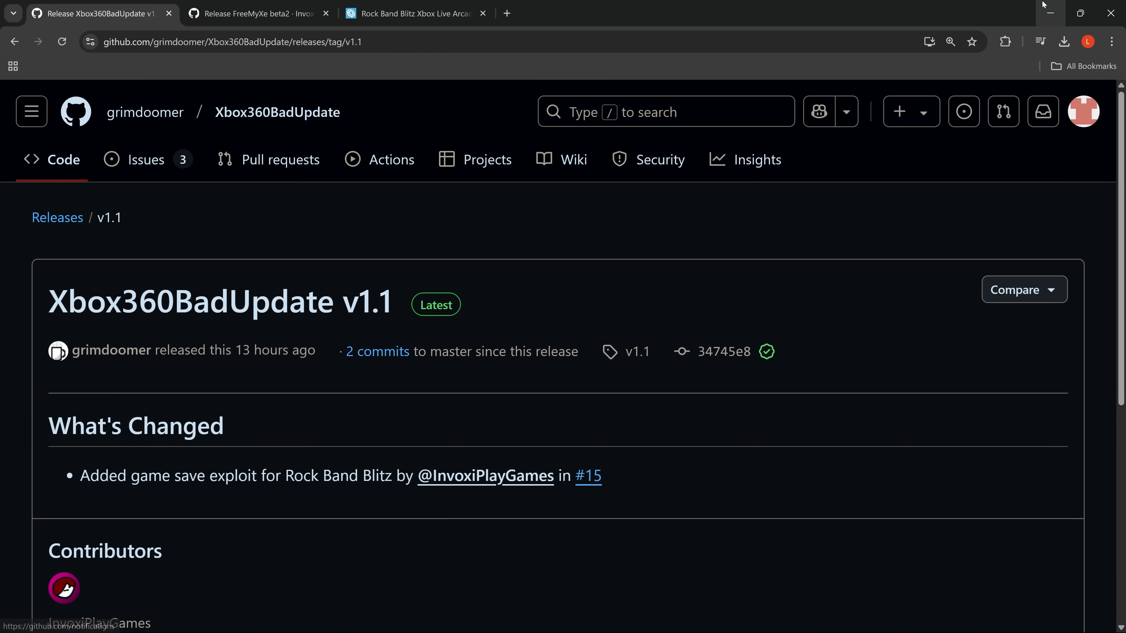
click(1050, 14)
drag(508, 278, 570, 279)
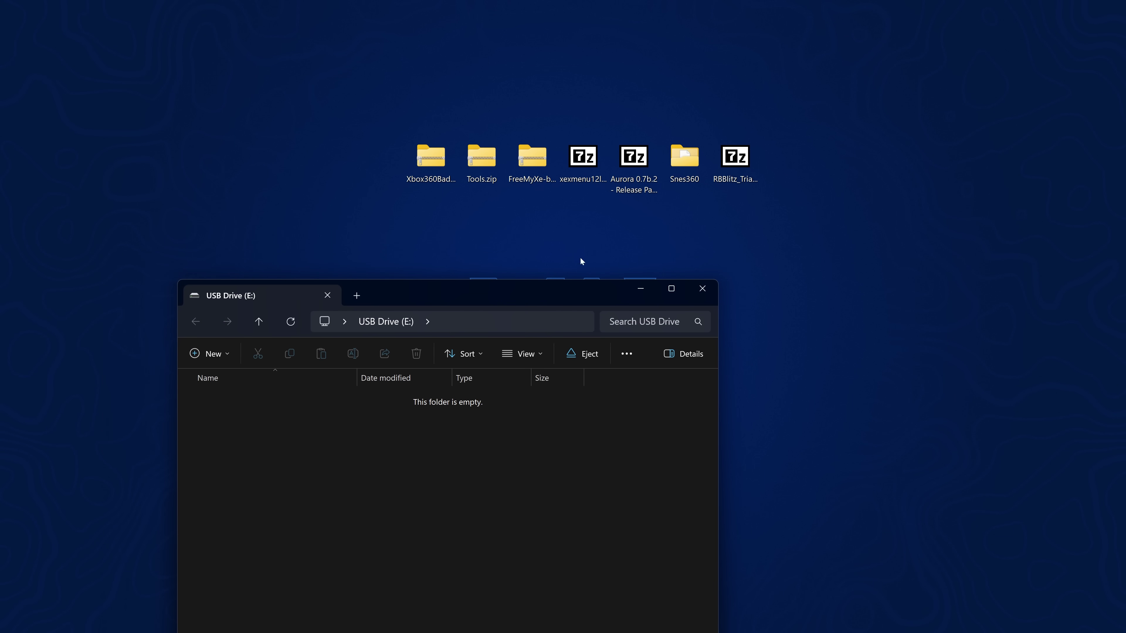
click(578, 116)
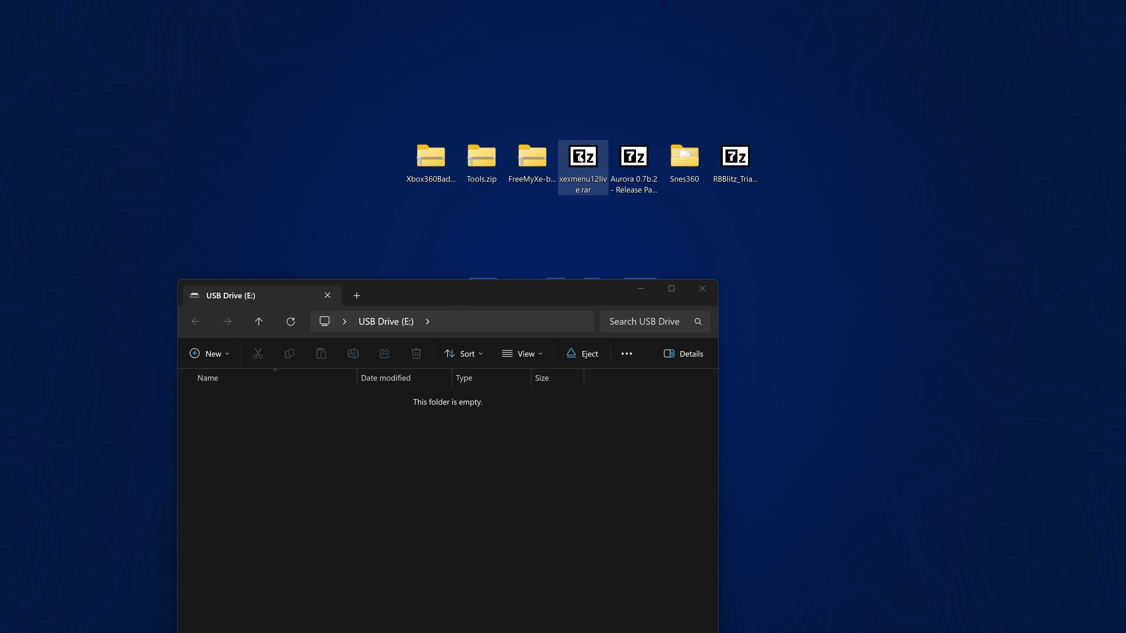
drag(633, 108, 634, 192)
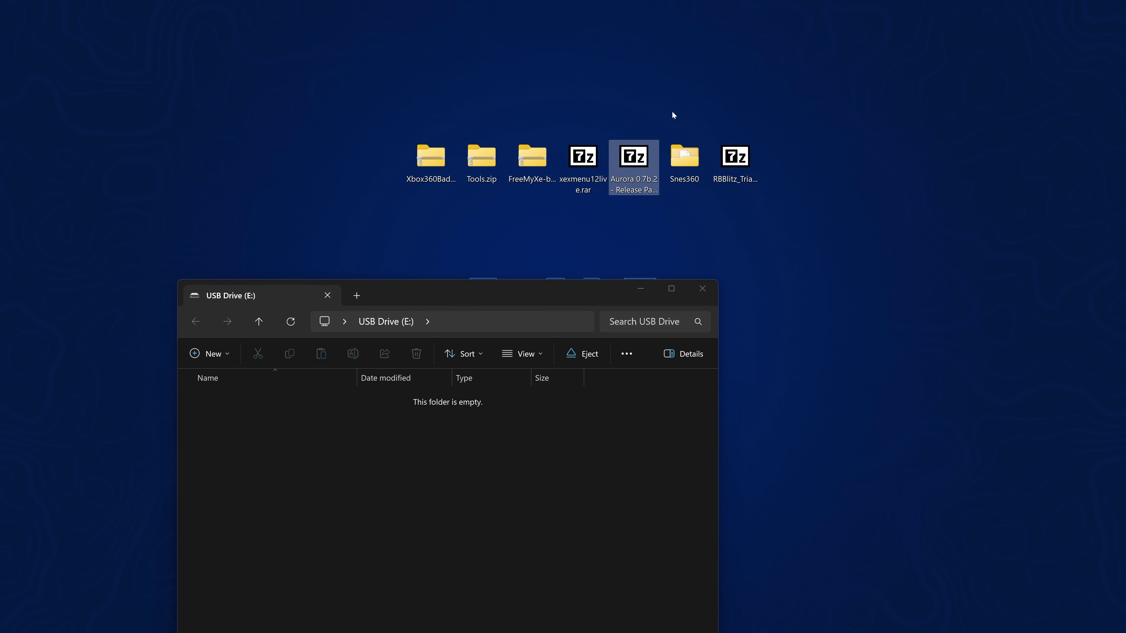
drag(674, 113, 677, 204)
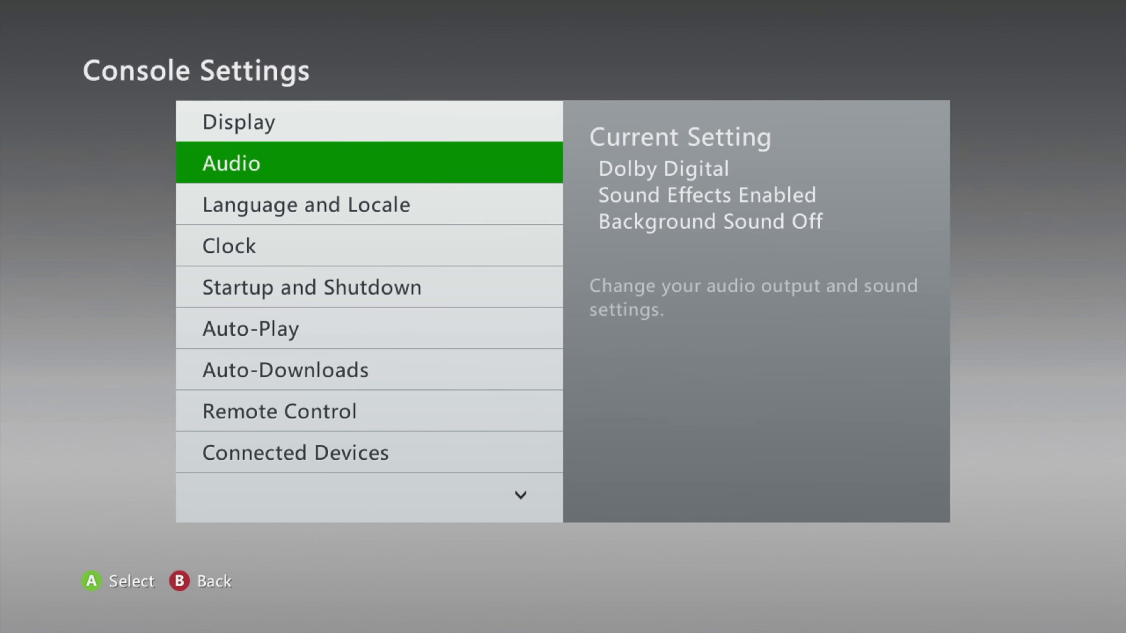
key(Down)
key(Down)
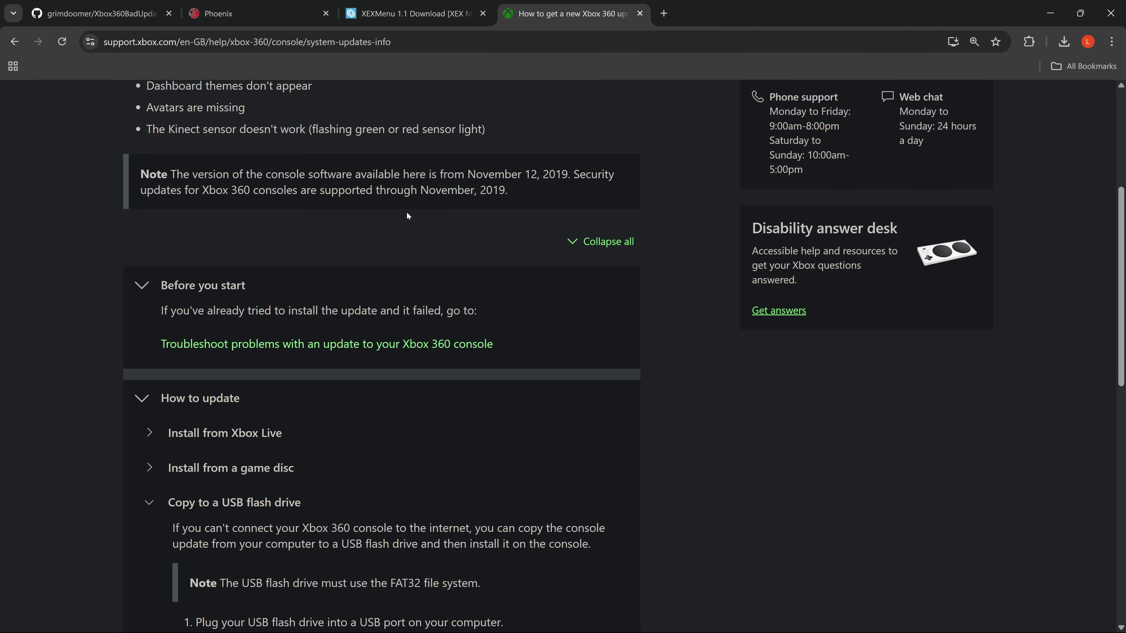
- Following Xbox Support's USB update instructions, copy the $SystemUpdate folder from SystemUpdate_17559_USB.zip to the root of USB drive E:
scroll(407, 211, down, 4)
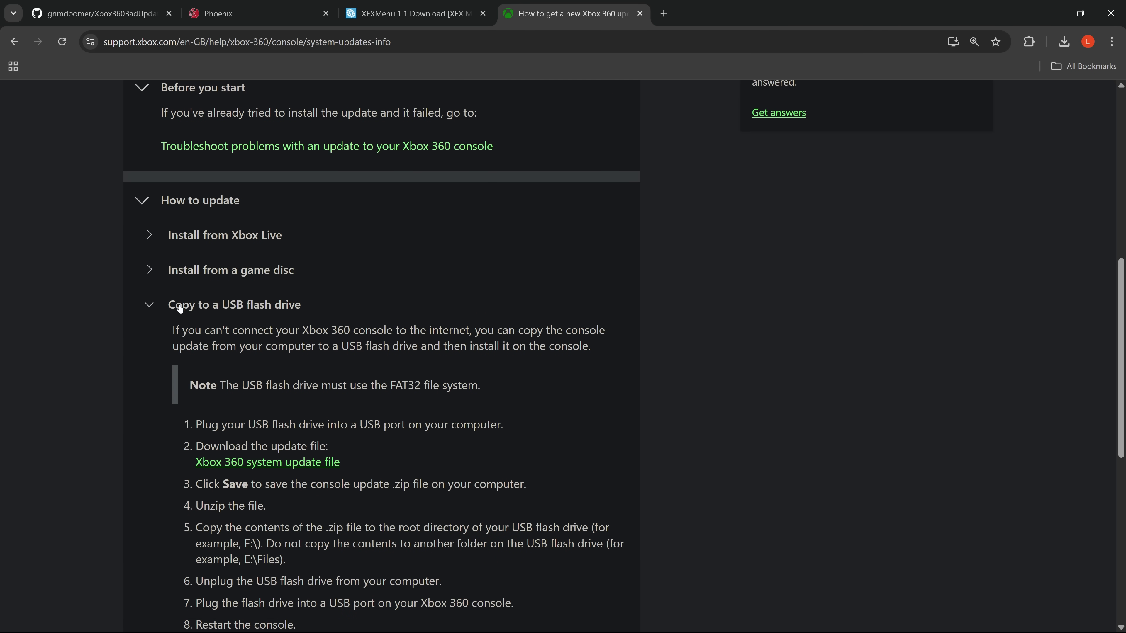
scroll(277, 313, down, 3)
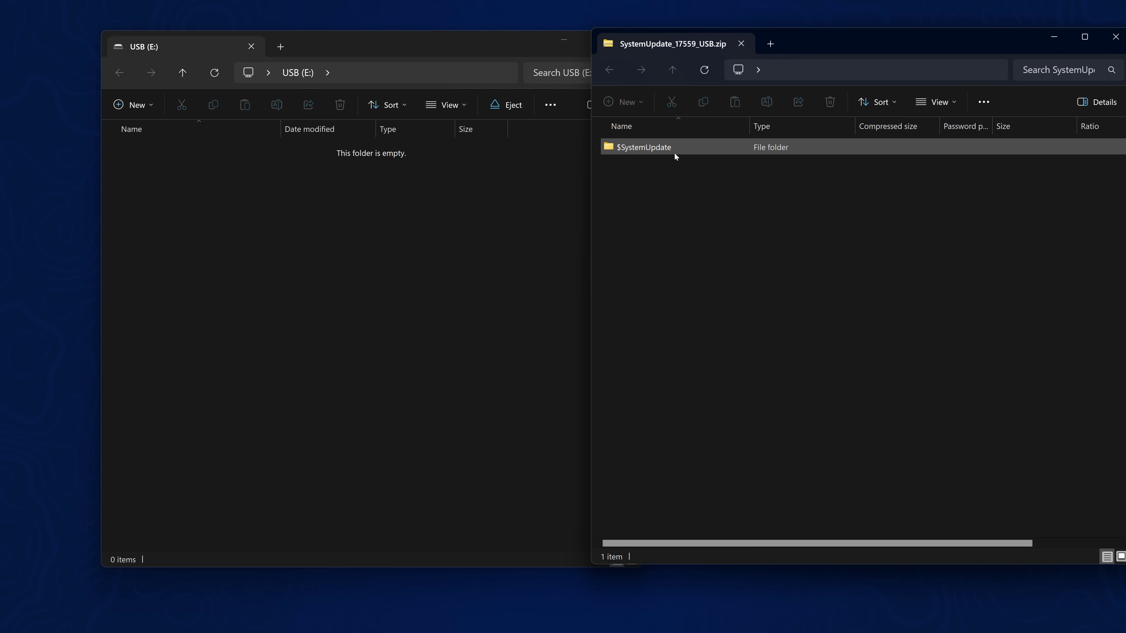
click(659, 148)
drag(627, 151, 377, 269)
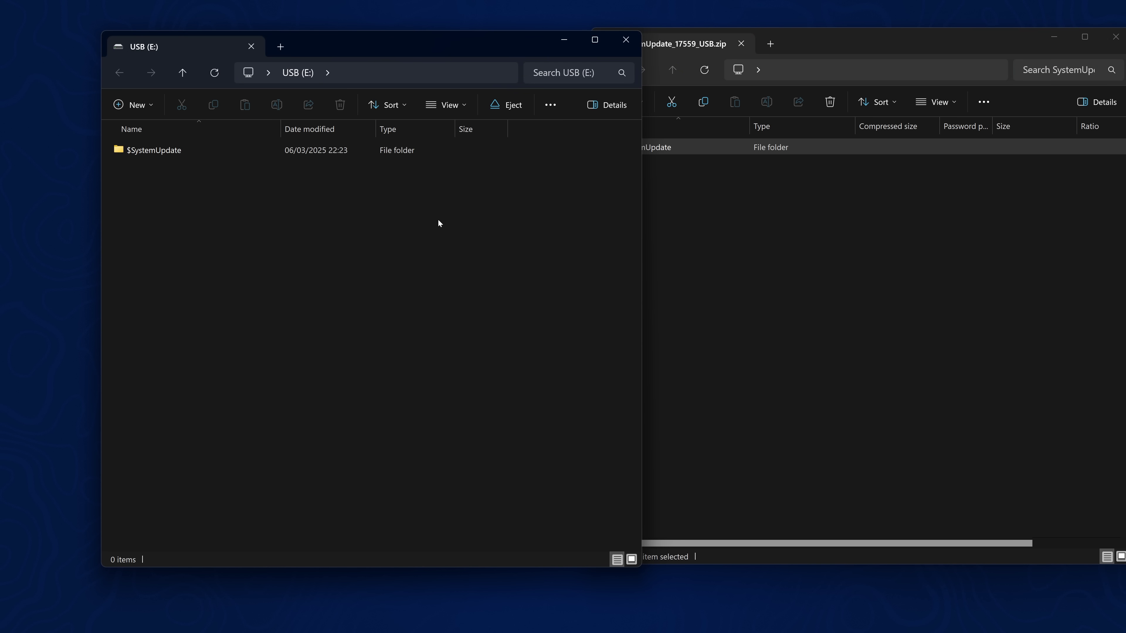
drag(865, 43, 821, 83)
click(935, 84)
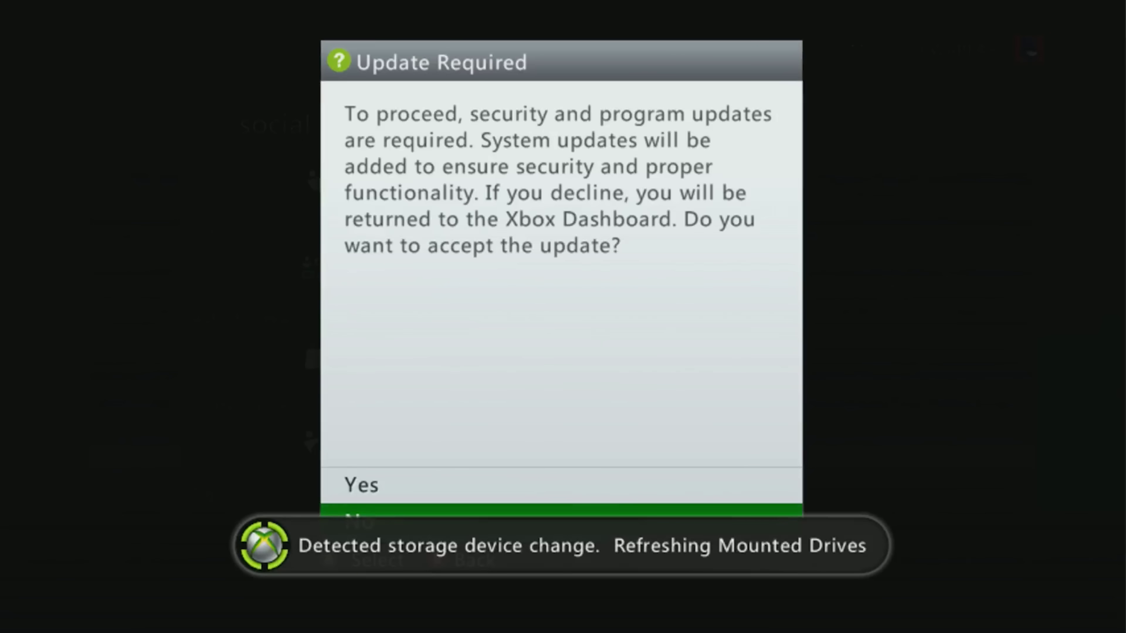
- Choose Yes to accept the required system update on the Xbox 360 console
key(Up)
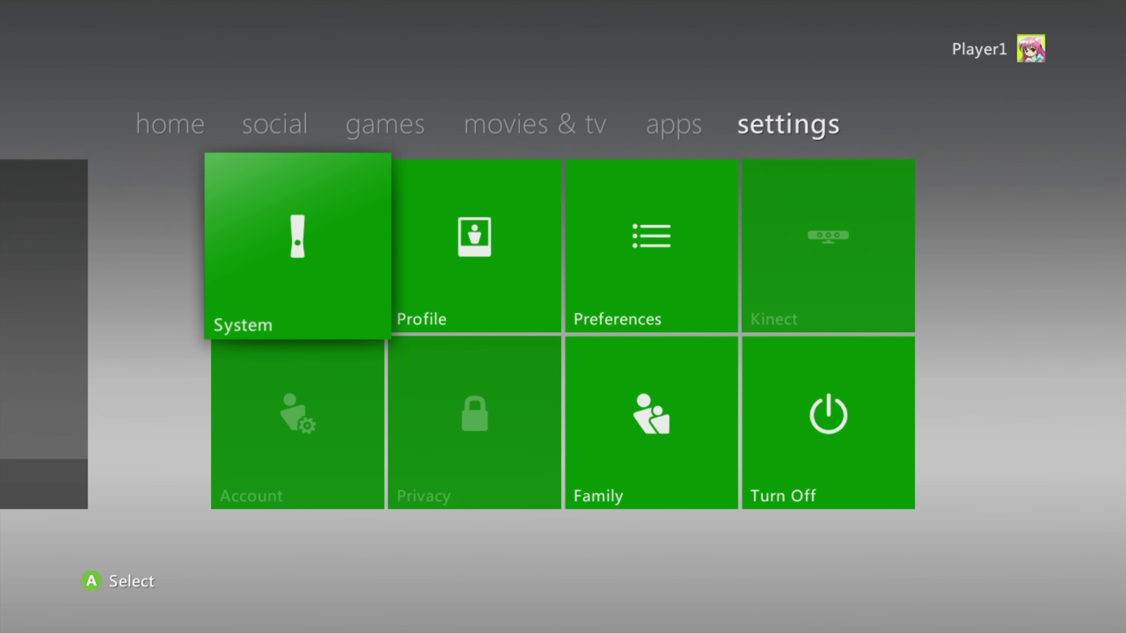
- Open the console's network settings and look through the available wired and wireless networks
key(Return)
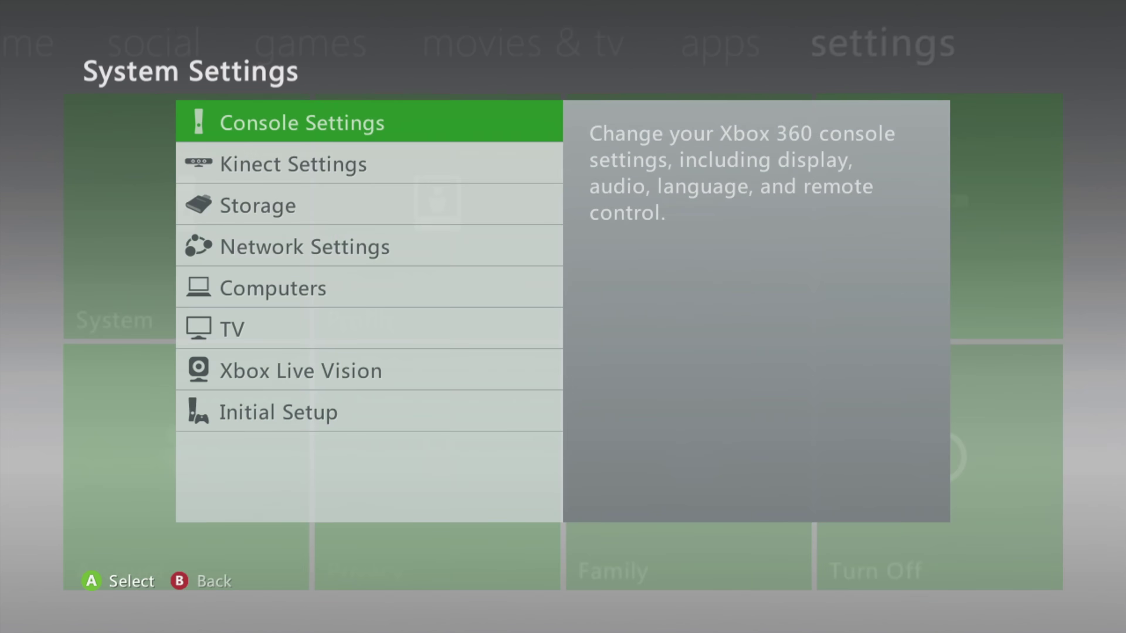
key(Down)
key(Down)
key(Down)
key(Return)
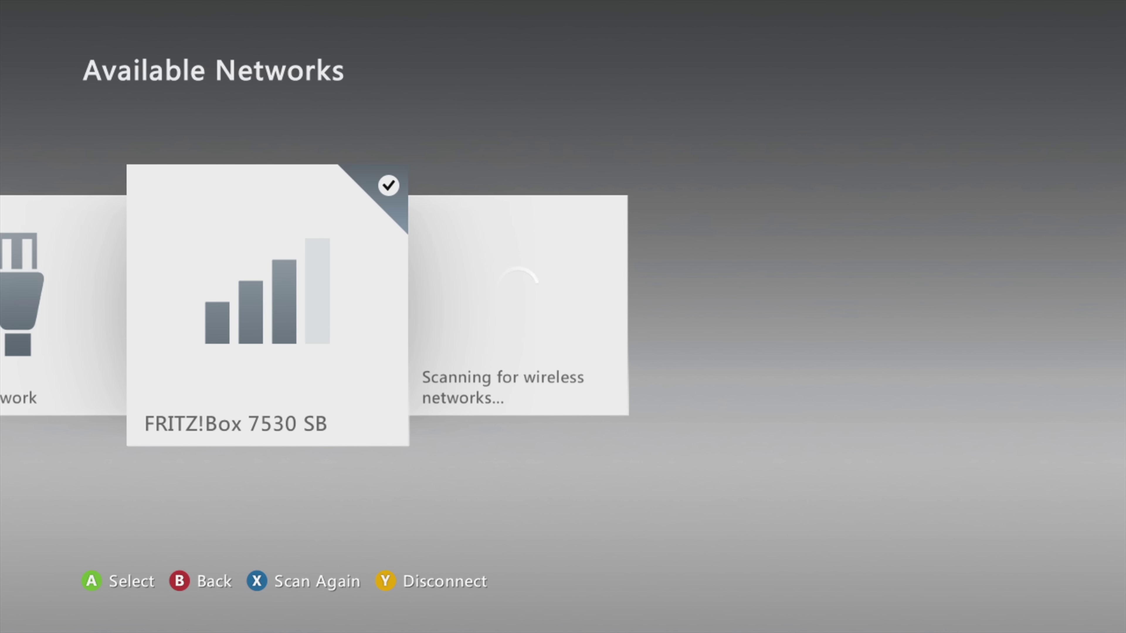
key(Right)
key(Left)
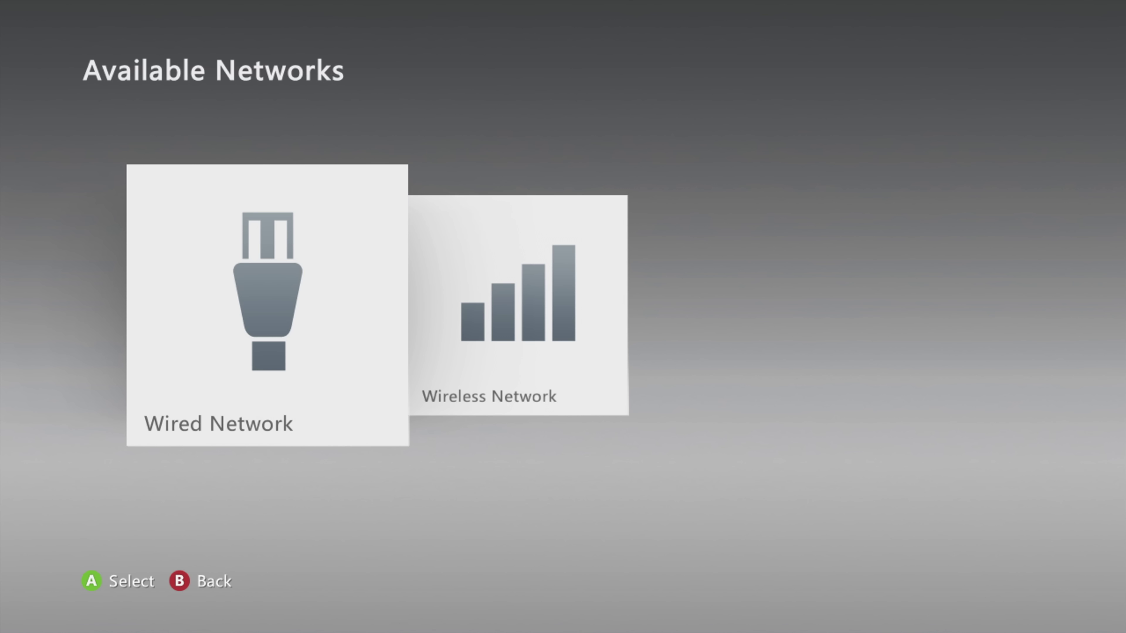
key(Right)
key(Left)
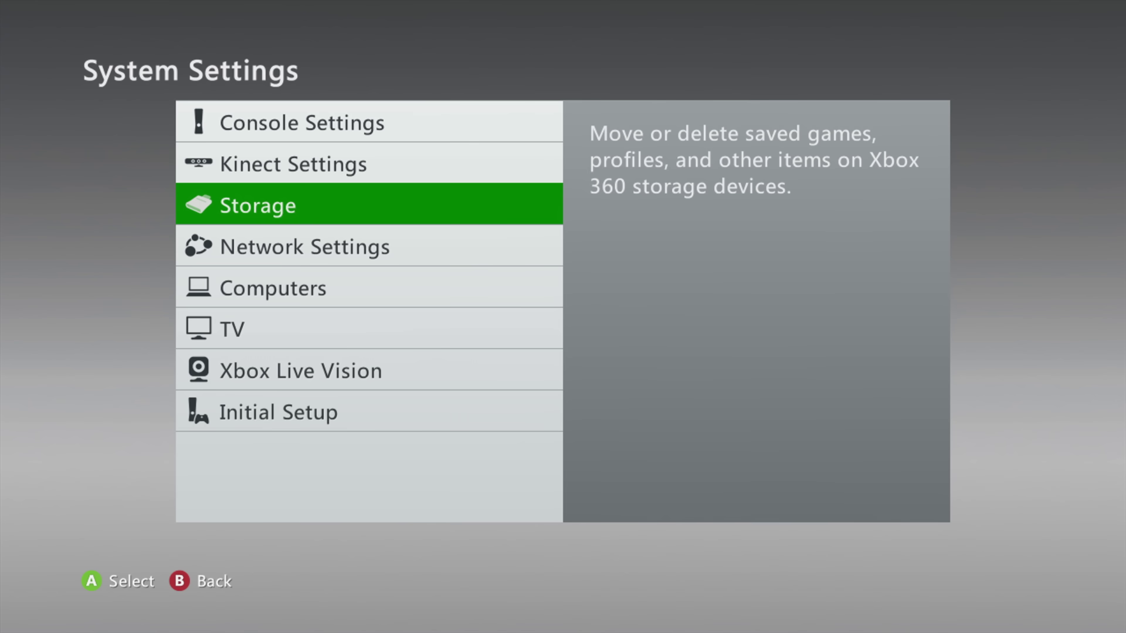
- Format the unformatted USB storage device from the console's storage settings
key(Return)
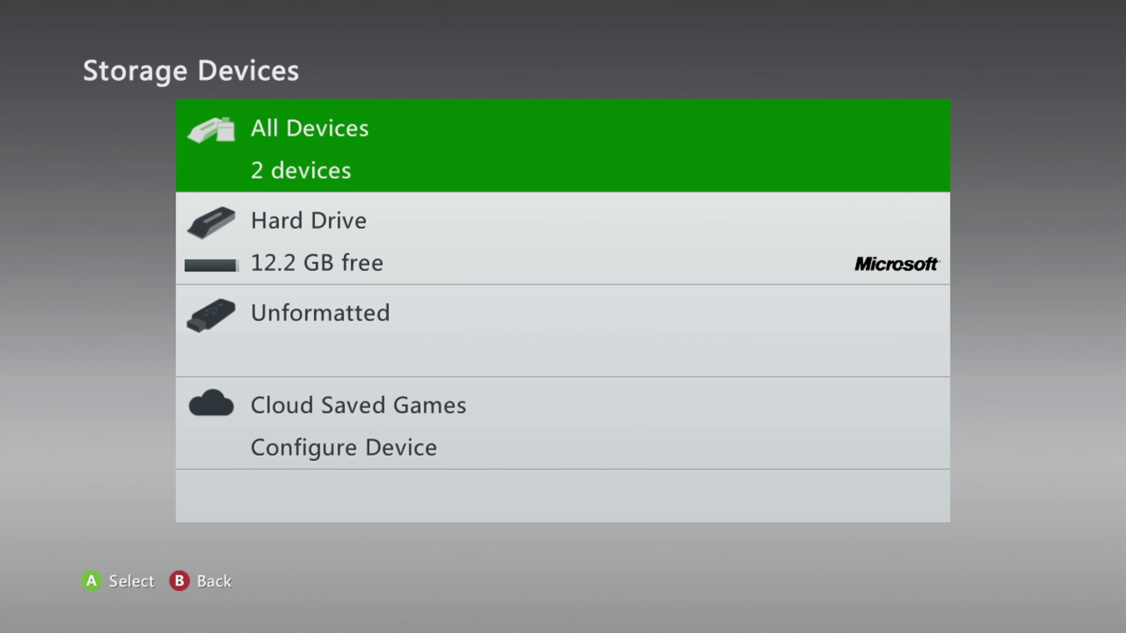
key(Down)
key(Down)
key(Return)
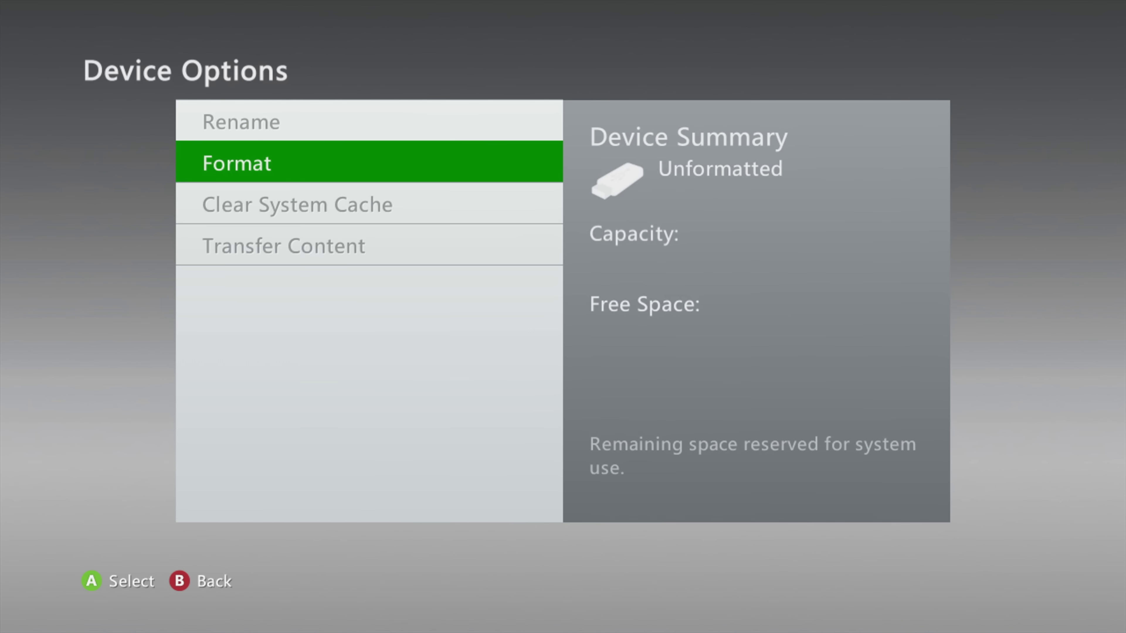
key(Return)
key(Return)
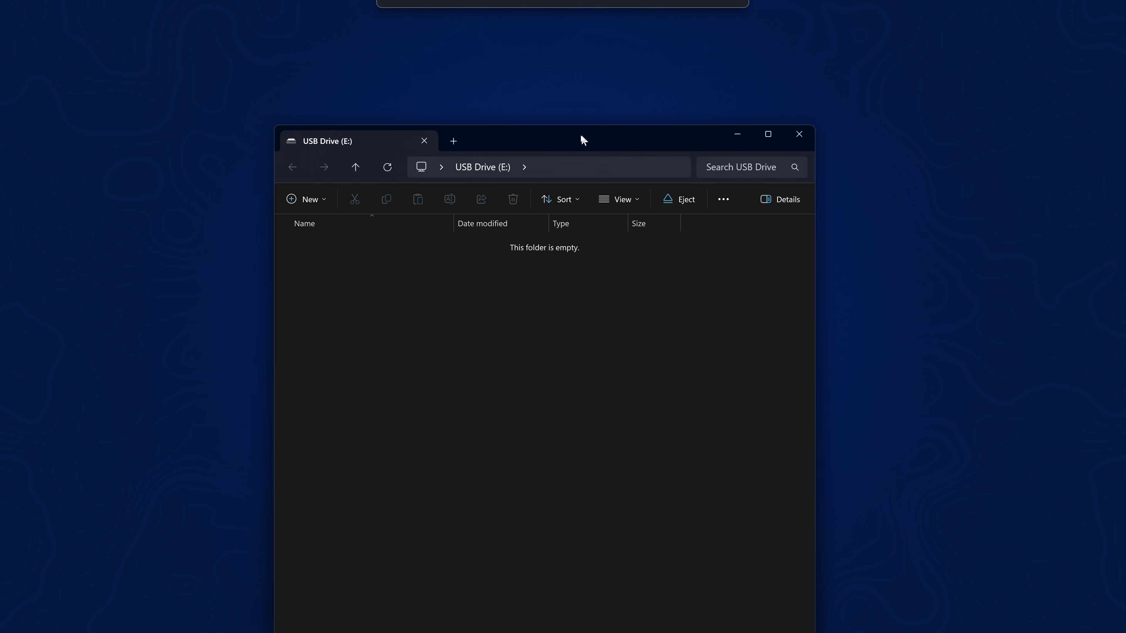
- Switch to File Explorer and toggle the display of hidden items for the USB drive window
drag(583, 139, 559, 105)
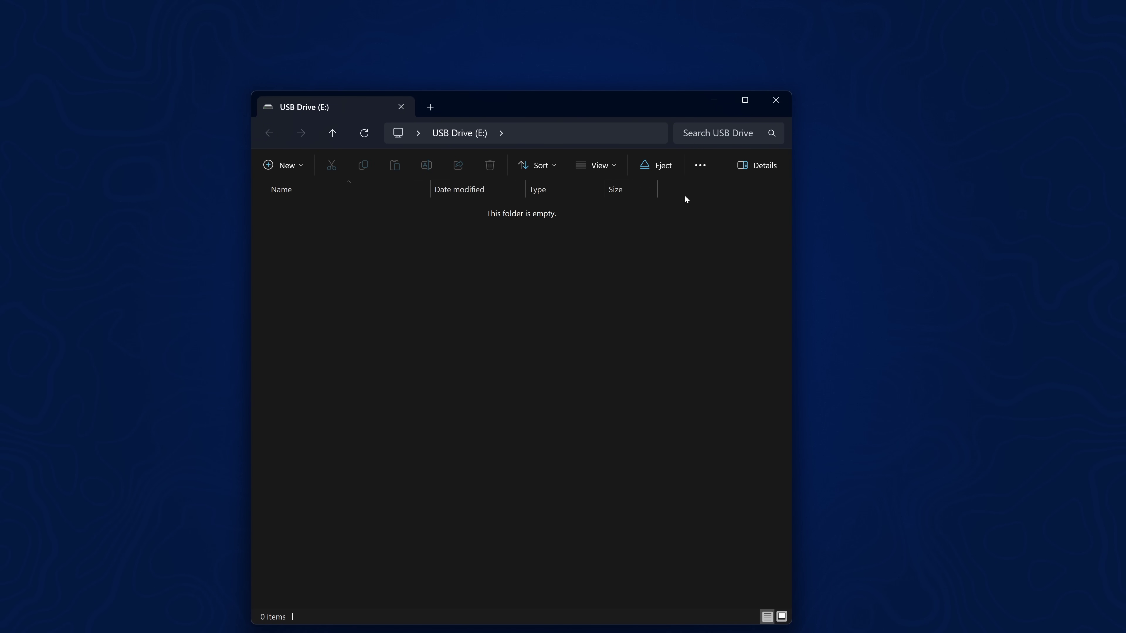
click(589, 169)
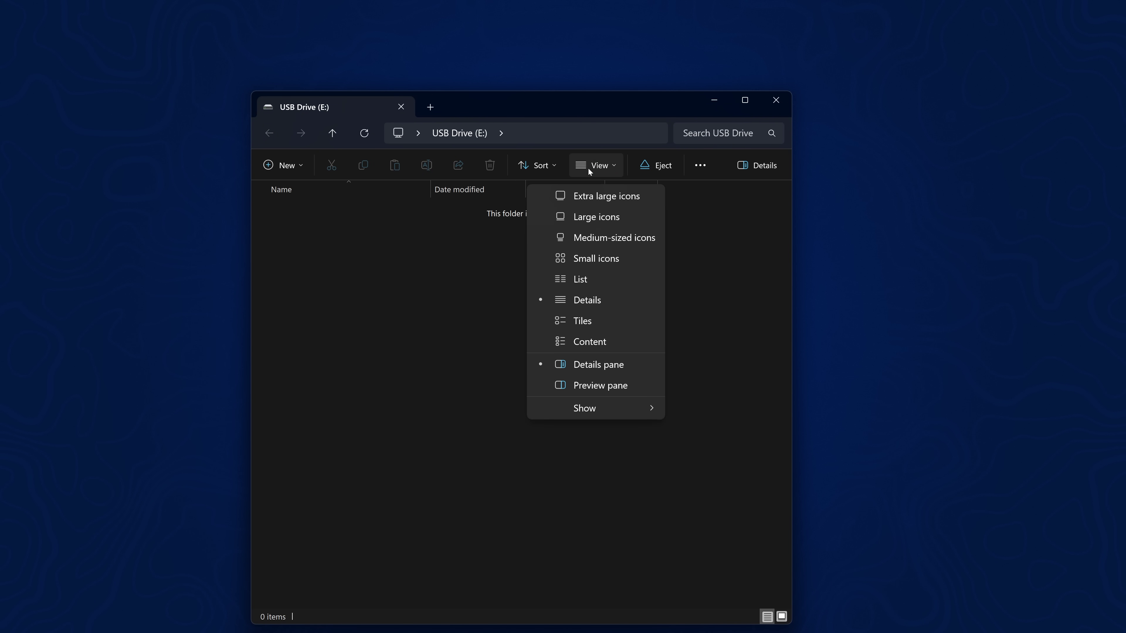
mouse_move(584, 410)
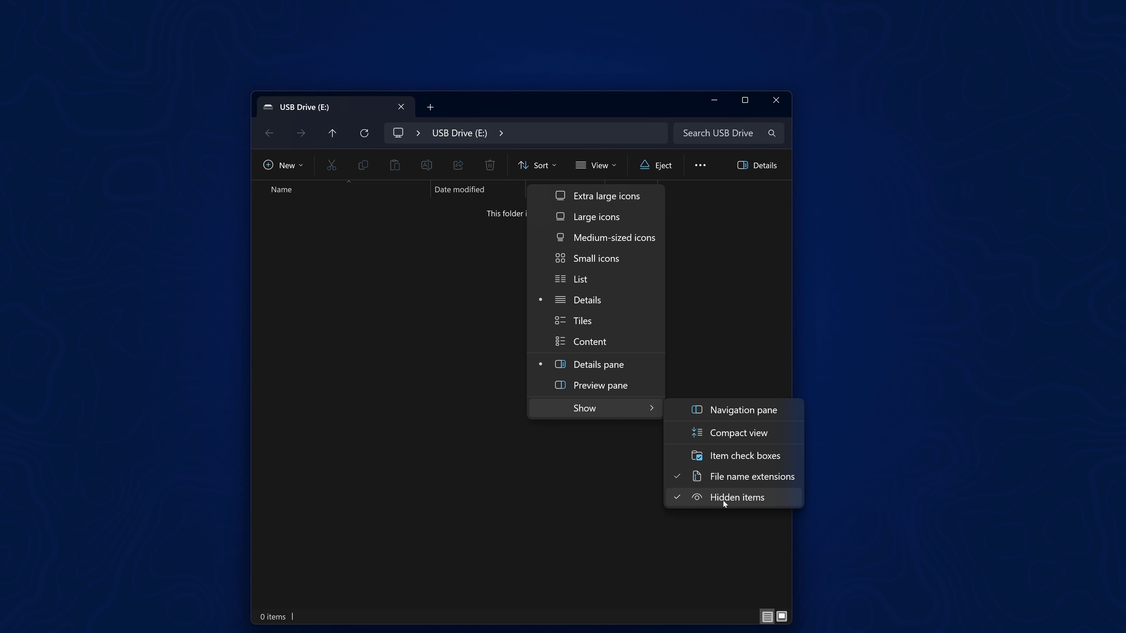
click(723, 501)
- Copy the BadUpdatePayload and Content folders from Rock Band Blitz in Xbox360BadUpdate-Retail-USB-v1.1.zip to the root of USB drive E:
drag(591, 101, 623, 211)
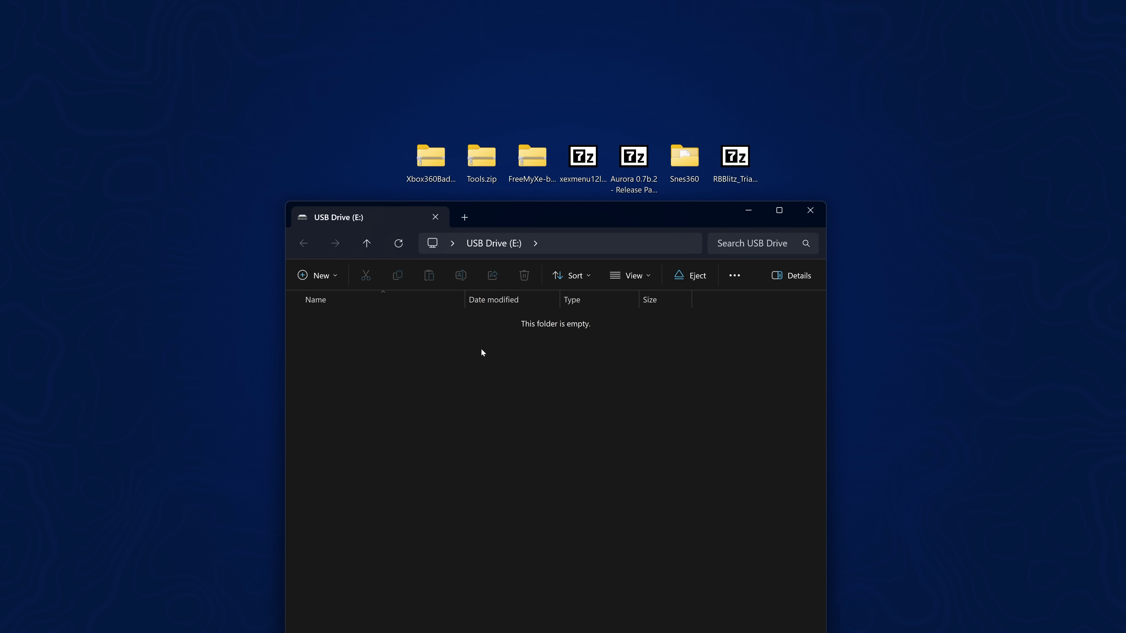
drag(568, 223, 552, 229)
click(419, 163)
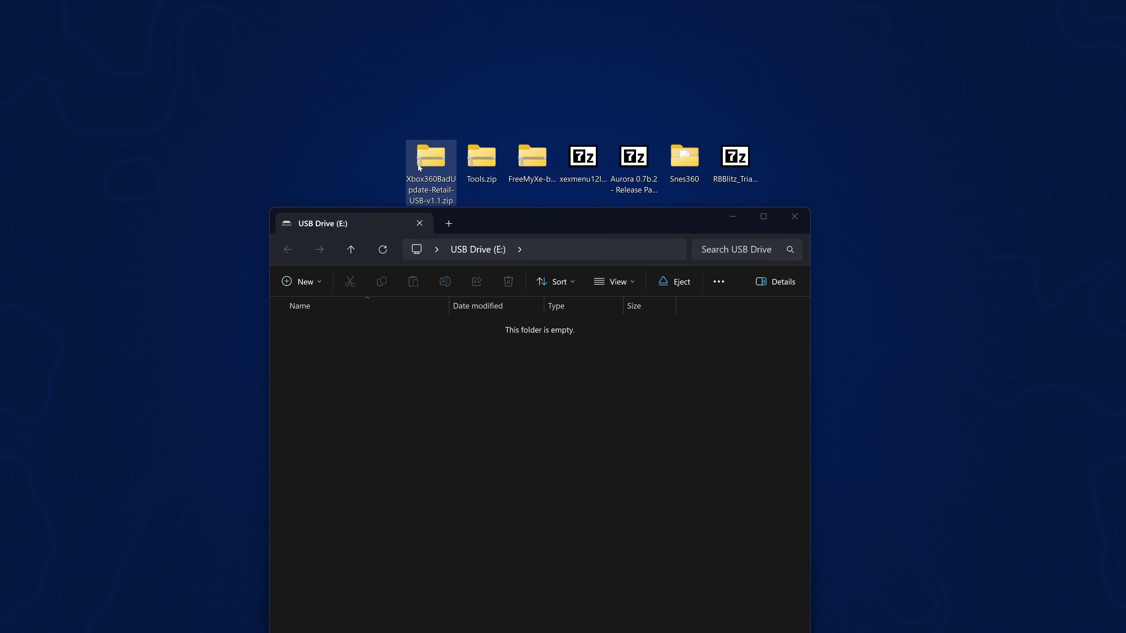
double_click(432, 159)
drag(516, 8, 787, 46)
click(612, 161)
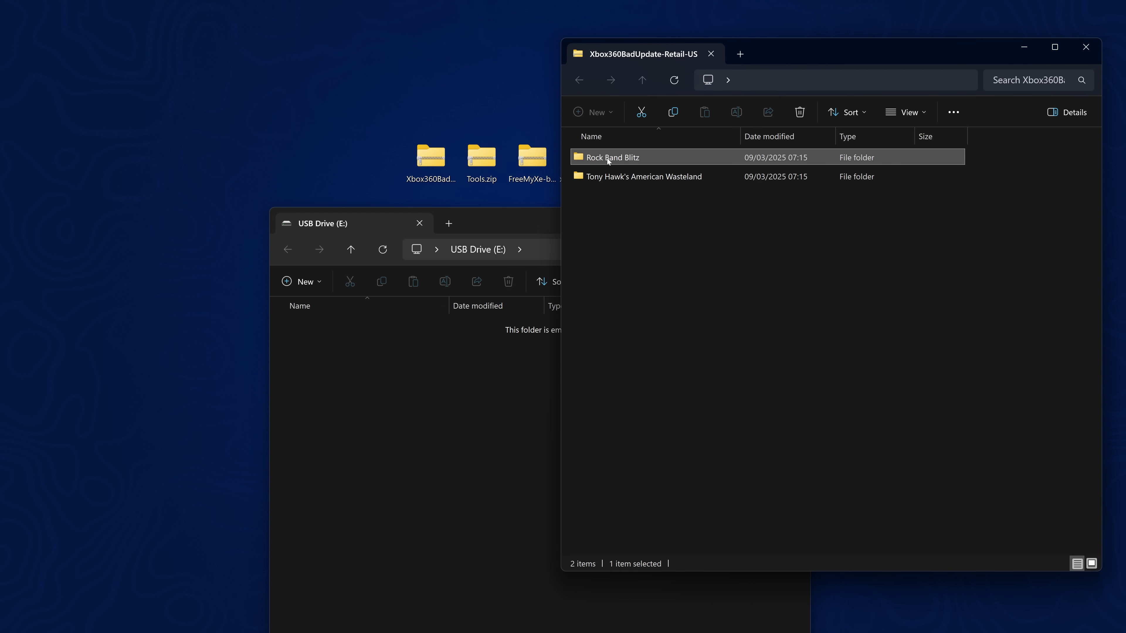
double_click(636, 159)
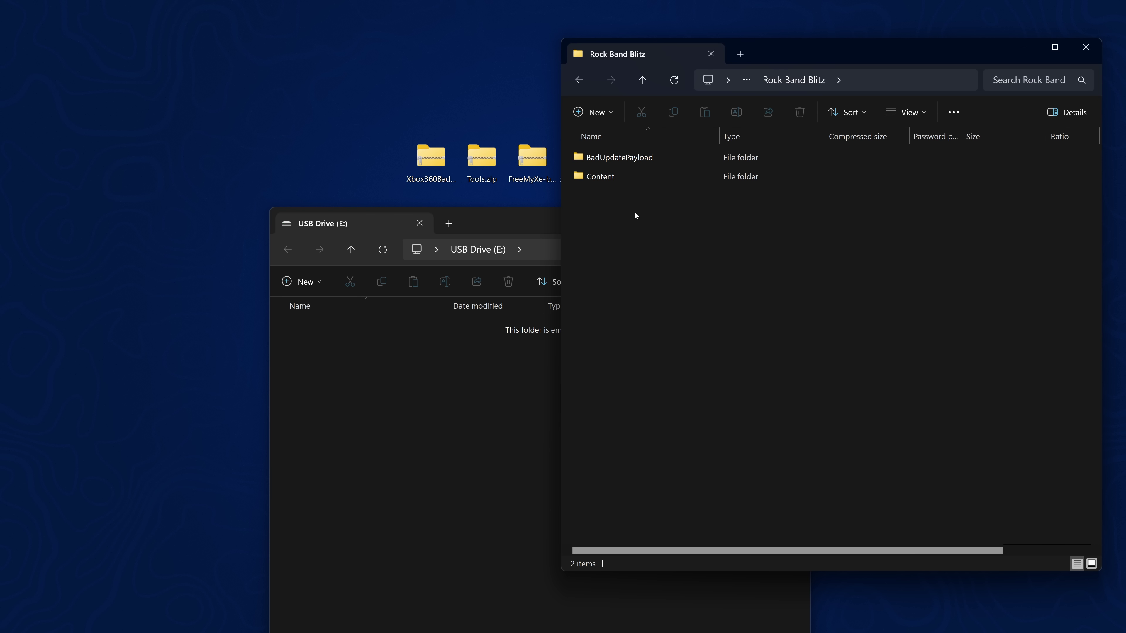
key(ctrl+a)
drag(612, 176, 383, 422)
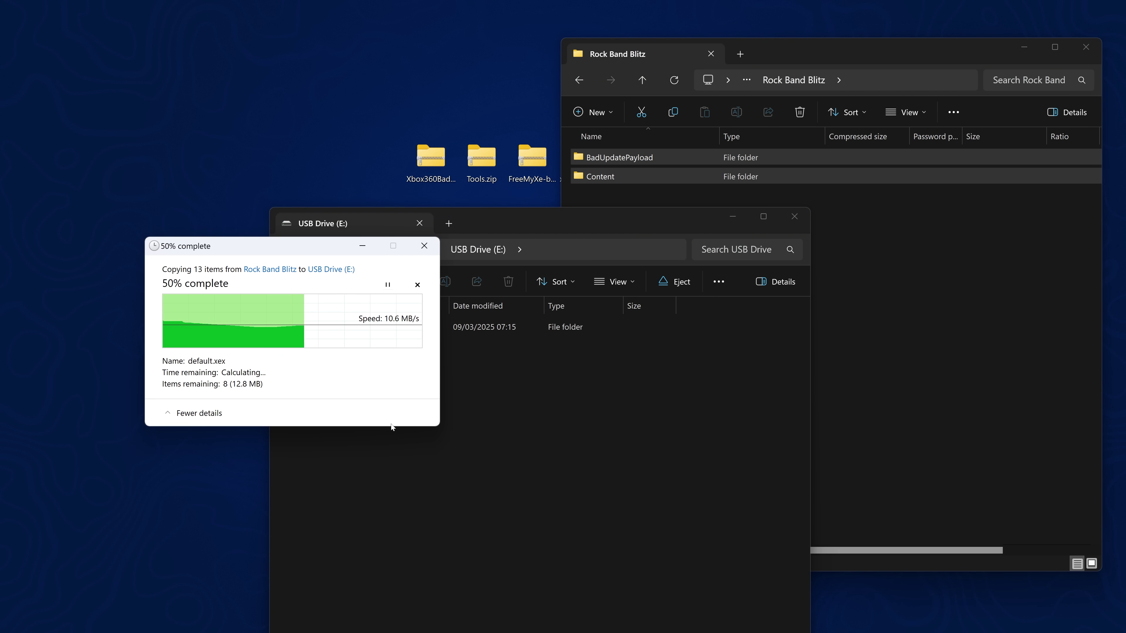
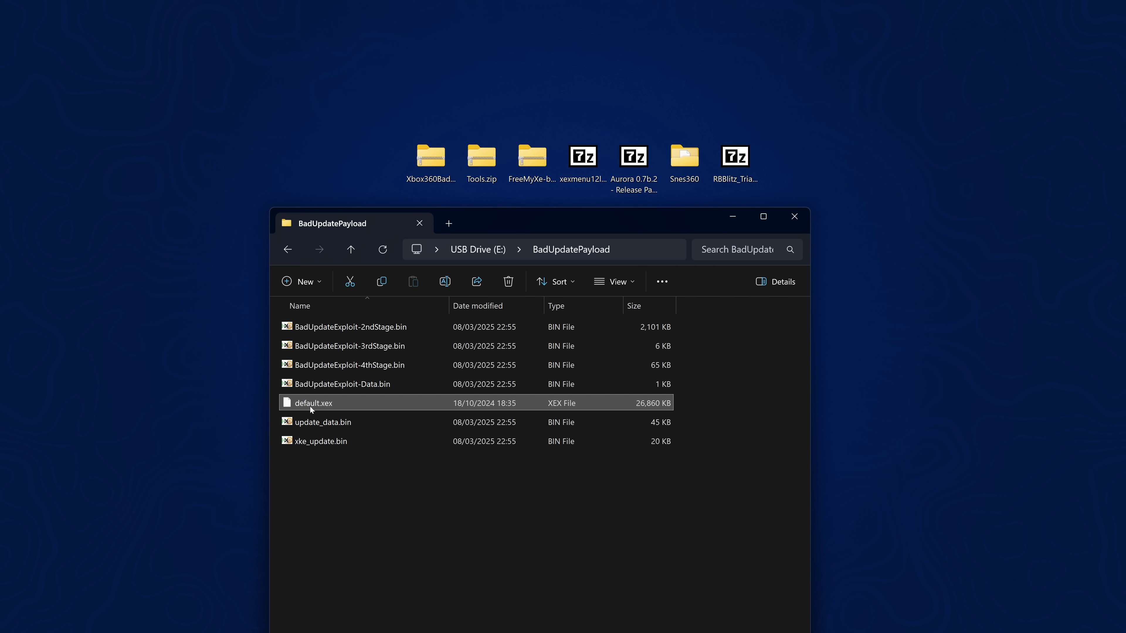
- Replace default.xex in the USB drive's BadUpdatePayload folder with FreeMyXe.xex from FreeMyXe-beta2.zip
key(Delete)
key(Return)
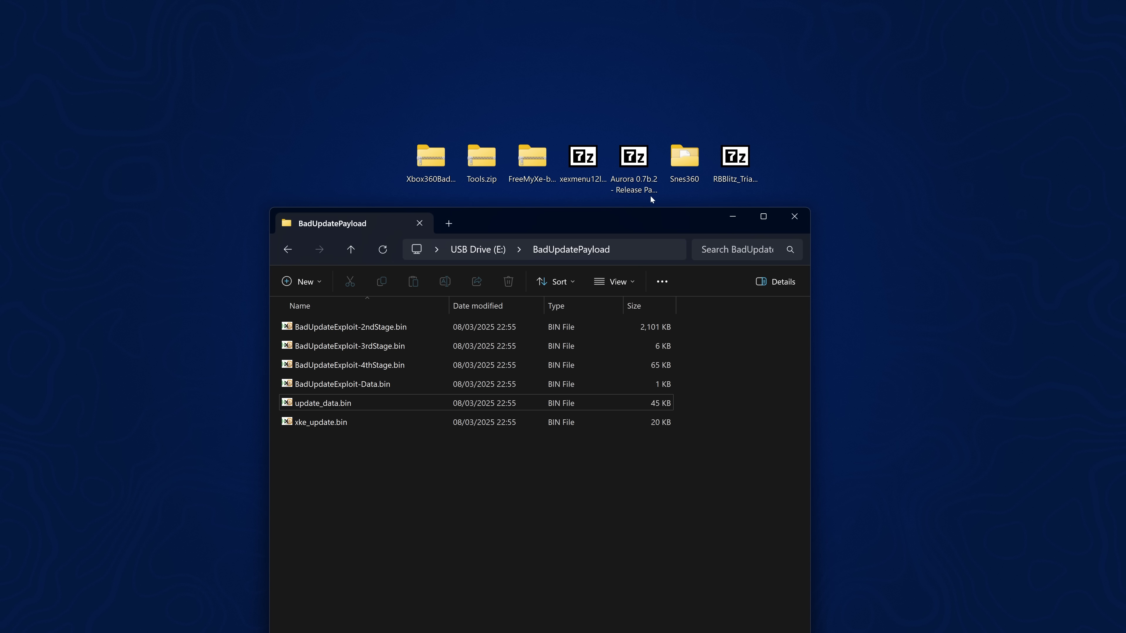
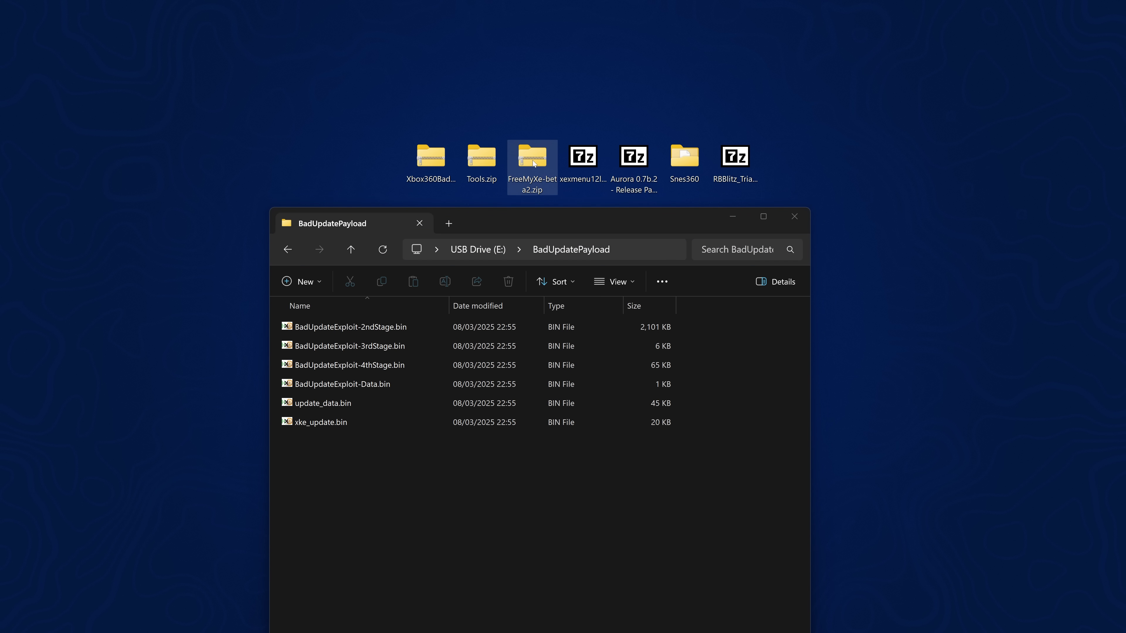
double_click(533, 164)
drag(597, 159, 390, 506)
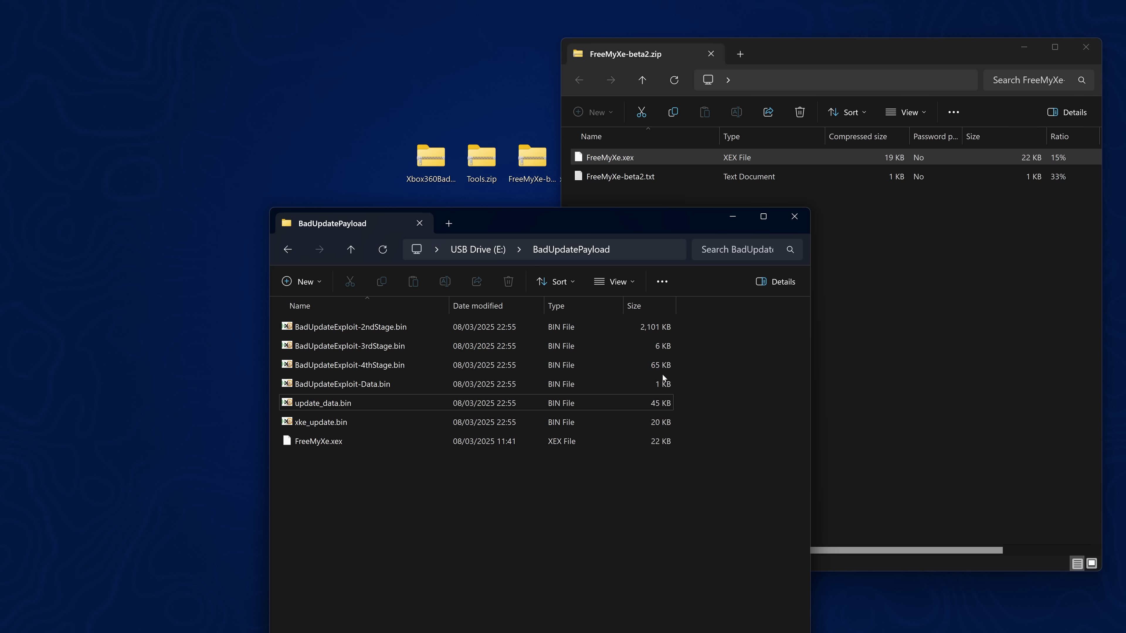
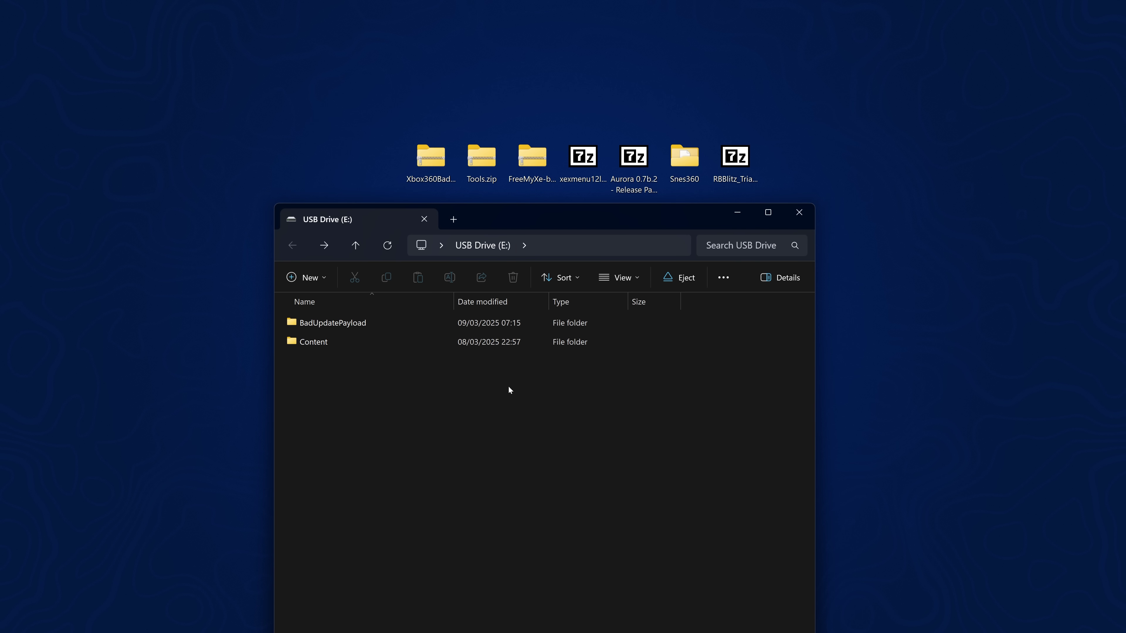
- Copy the Content folder from RBBlitz_Trial.rar to the root of USB drive E:
drag(578, 215, 582, 238)
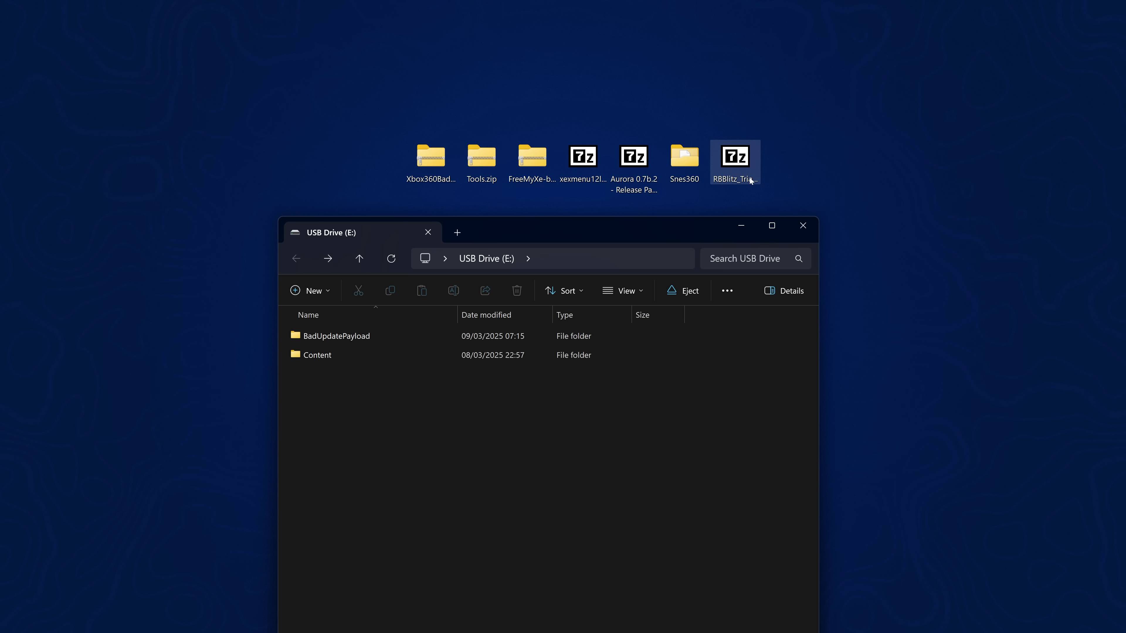
click(740, 177)
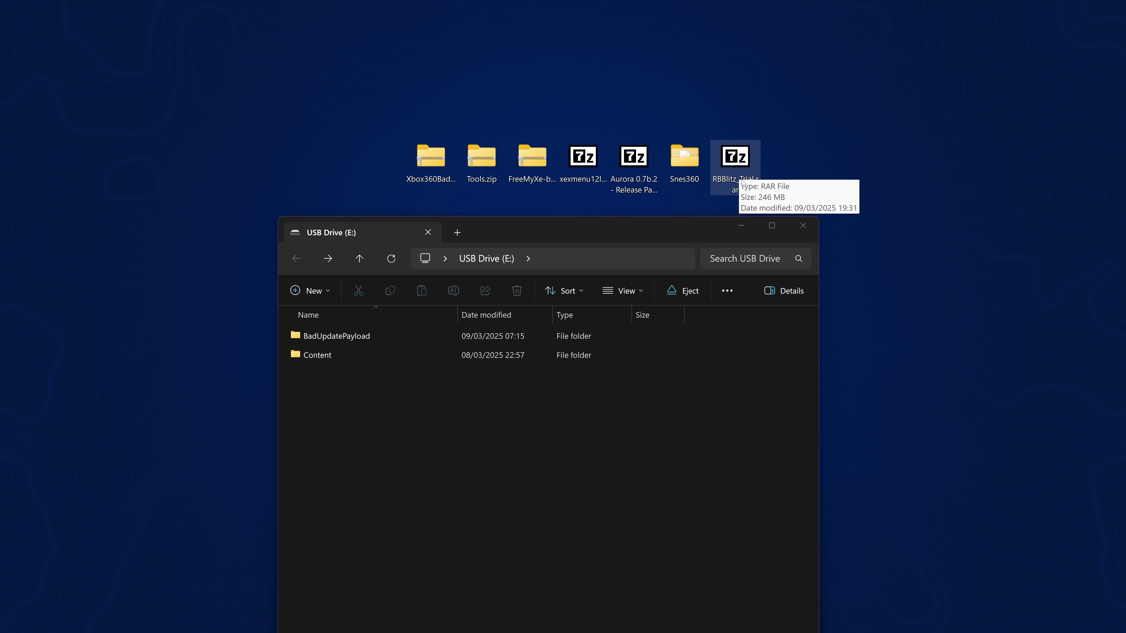
double_click(743, 156)
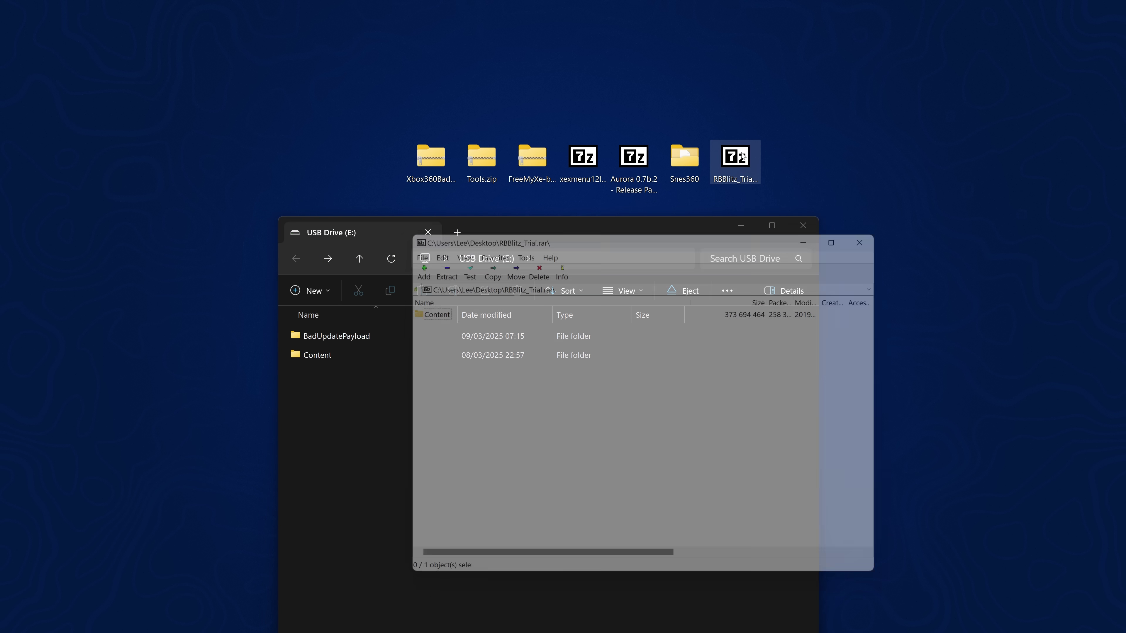
drag(543, 230, 782, 119)
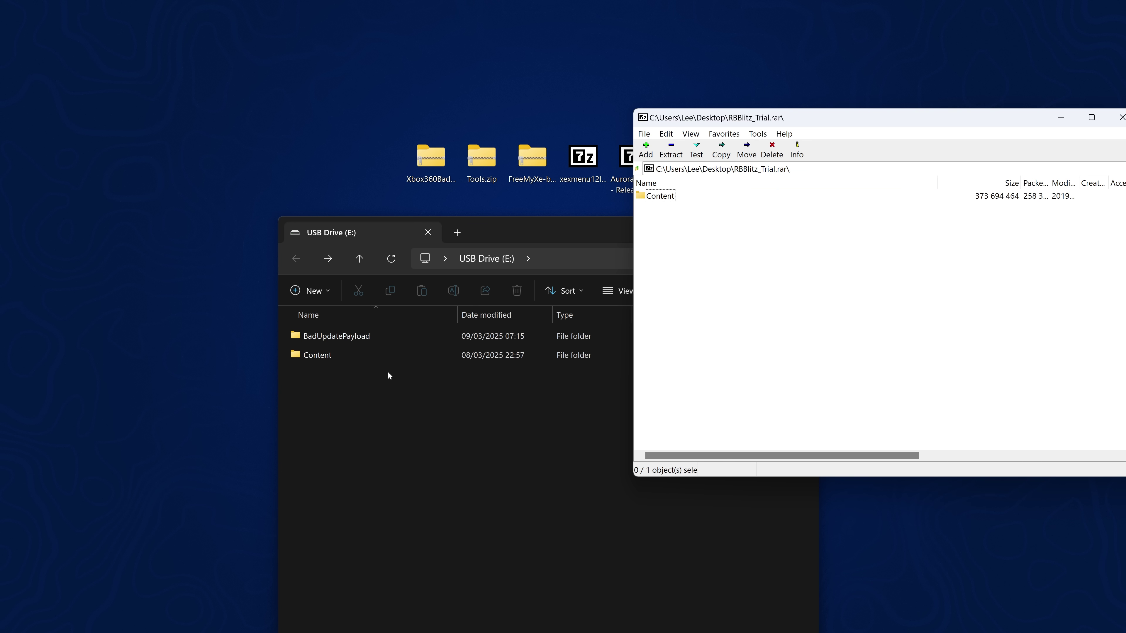
click(663, 199)
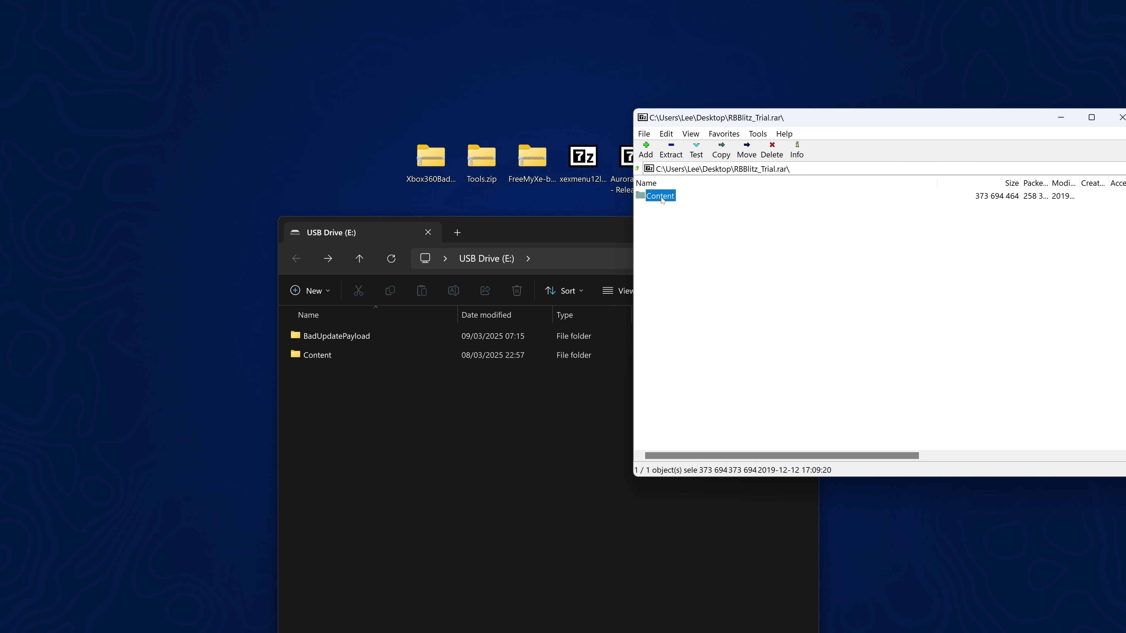
drag(422, 424, 422, 424)
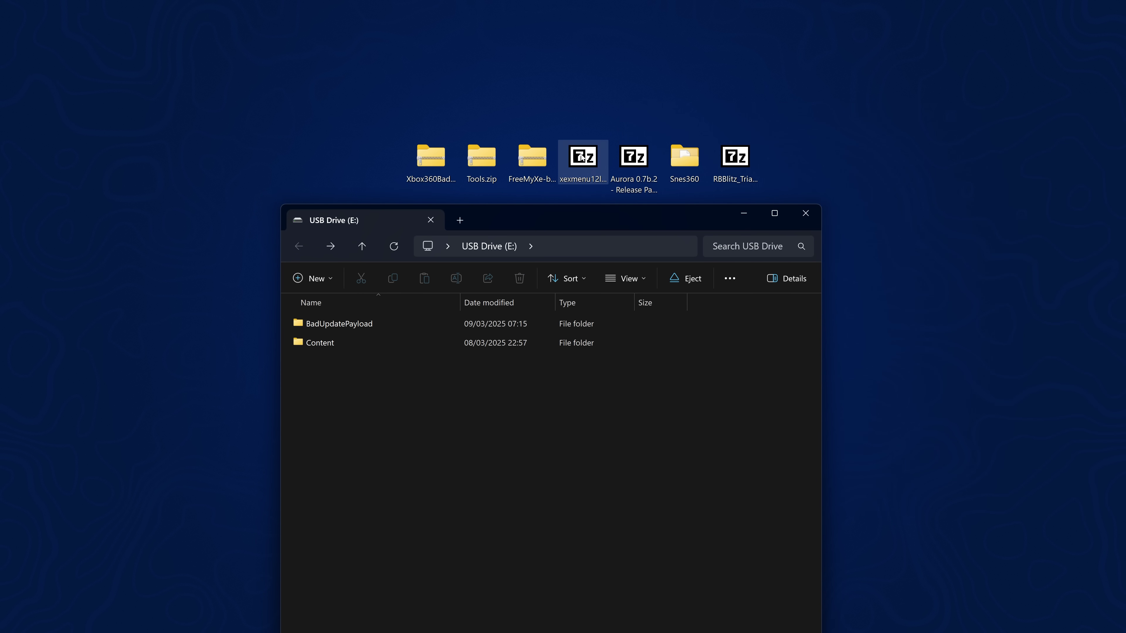
double_click(582, 159)
drag(703, 124, 776, 128)
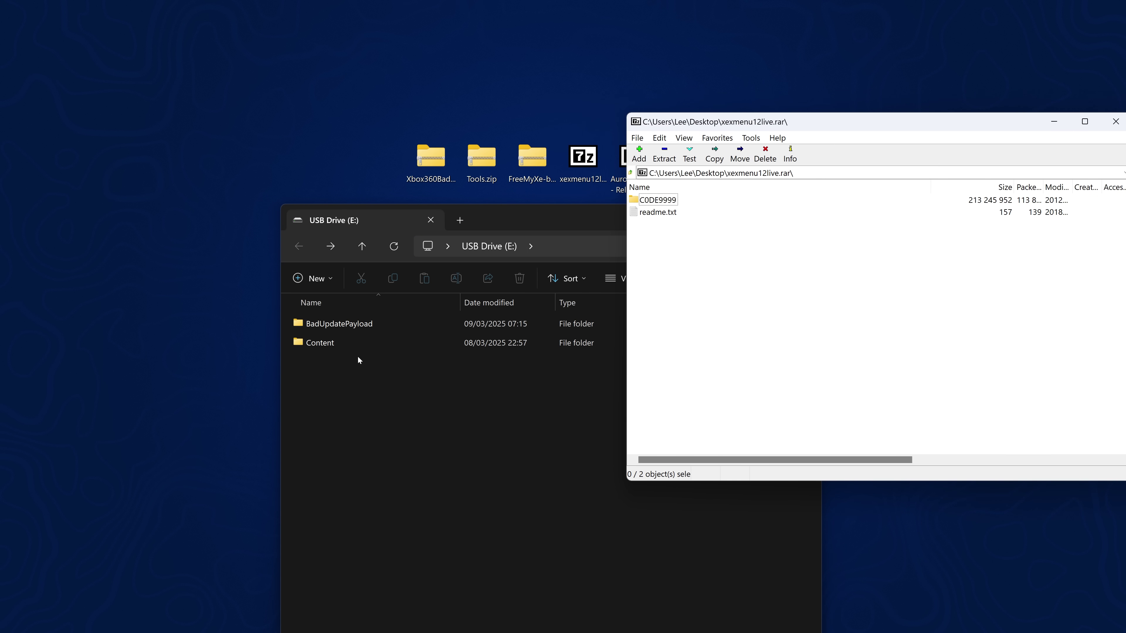
double_click(346, 344)
click(374, 327)
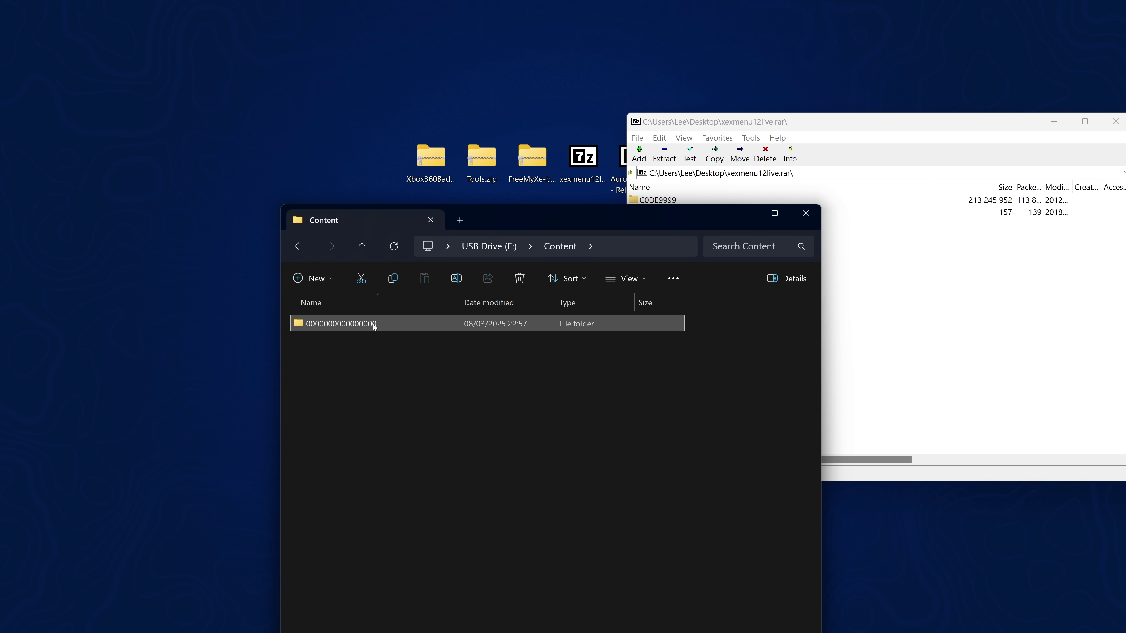
double_click(381, 322)
click(654, 201)
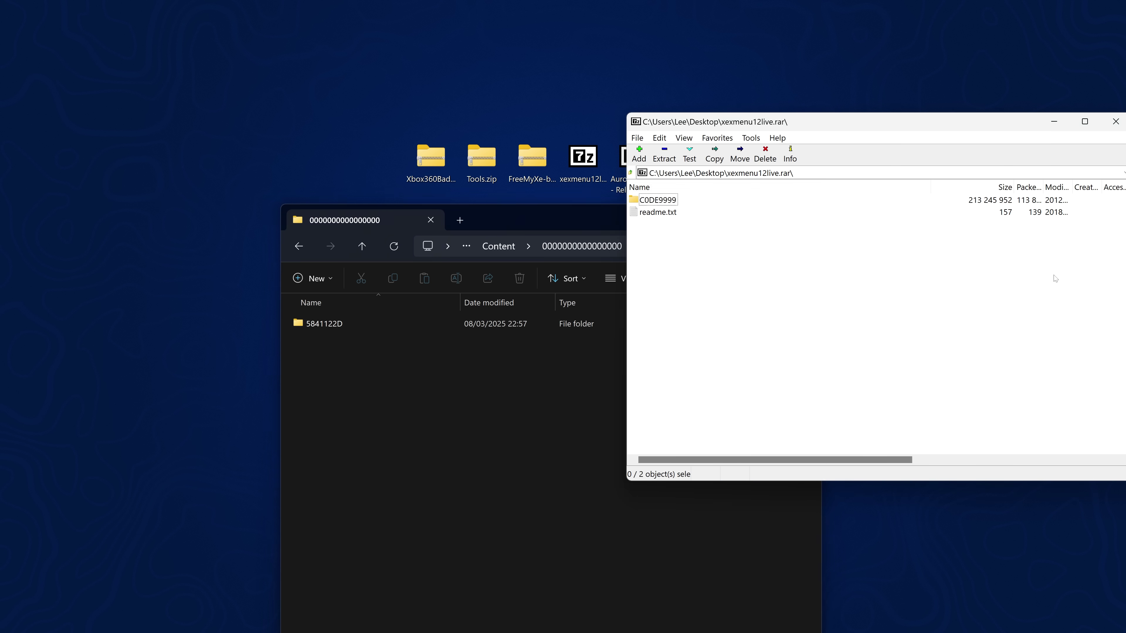
click(652, 202)
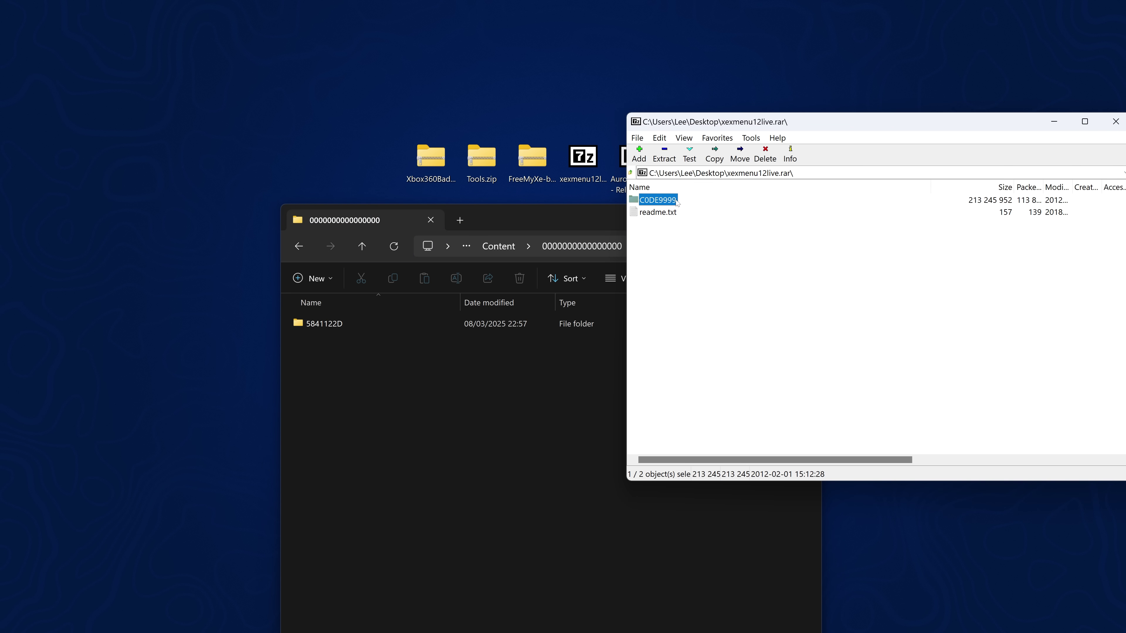
drag(384, 399, 385, 399)
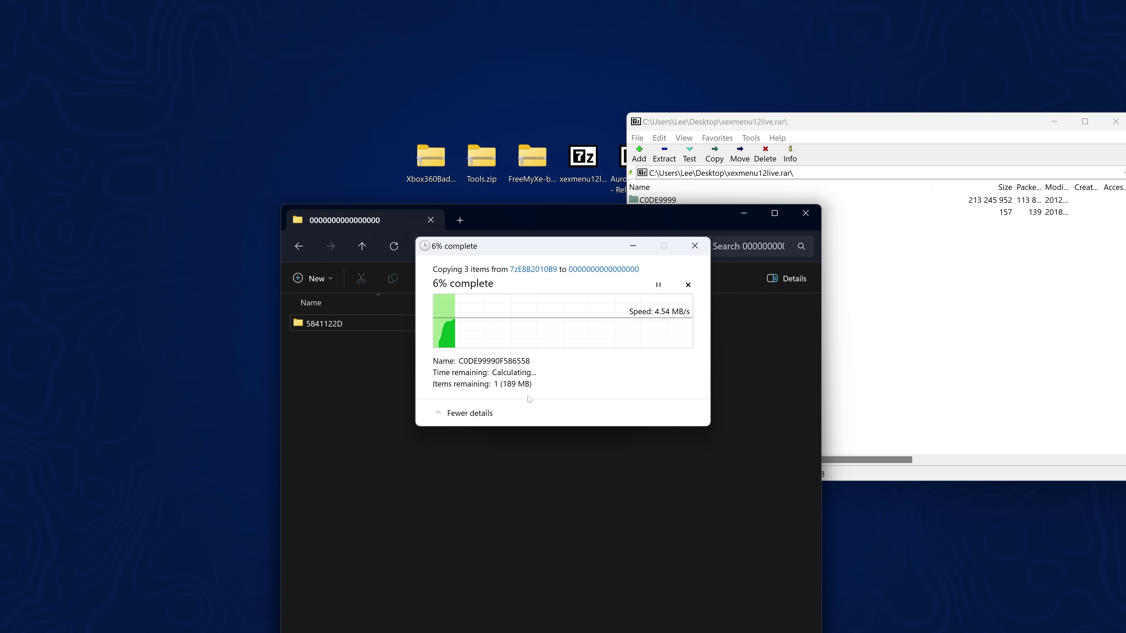
drag(539, 241, 527, 307)
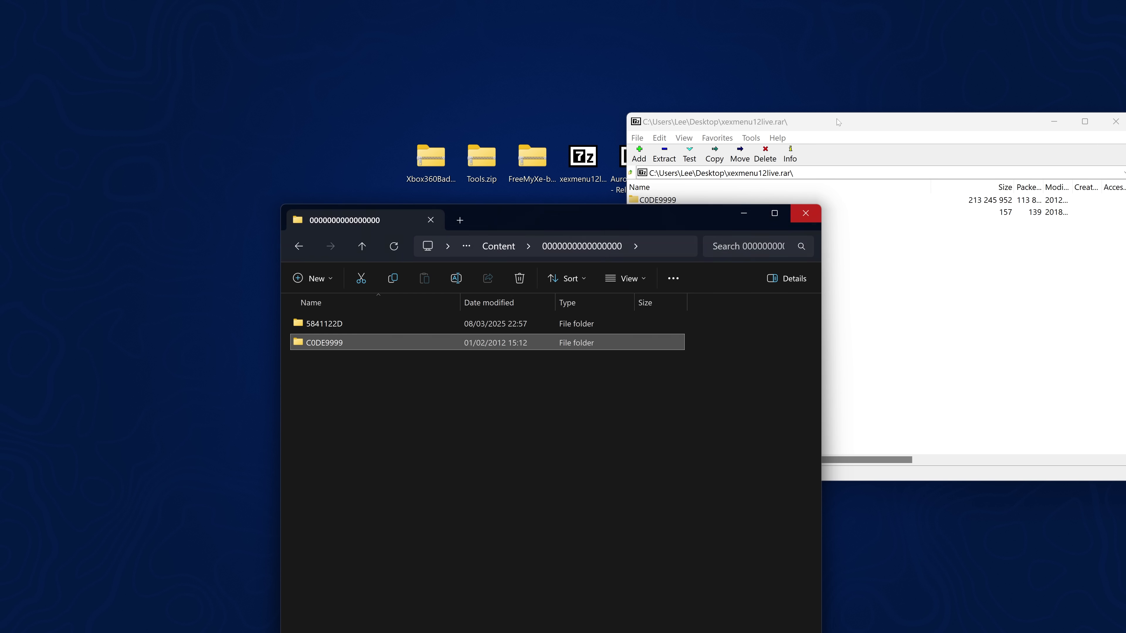
drag(837, 119, 575, 136)
click(850, 143)
- Return to the root of USB drive E: and copy the Snes360 folder from the desktop into it
key(alt+Left)
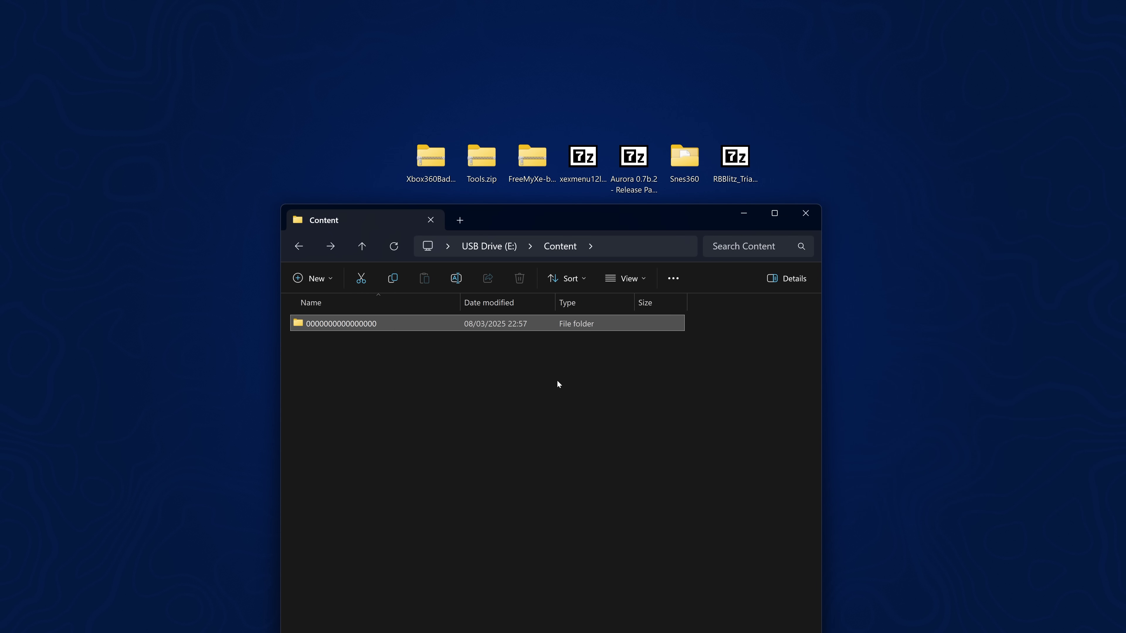
key(alt+Left)
drag(566, 222, 600, 225)
drag(680, 182, 519, 442)
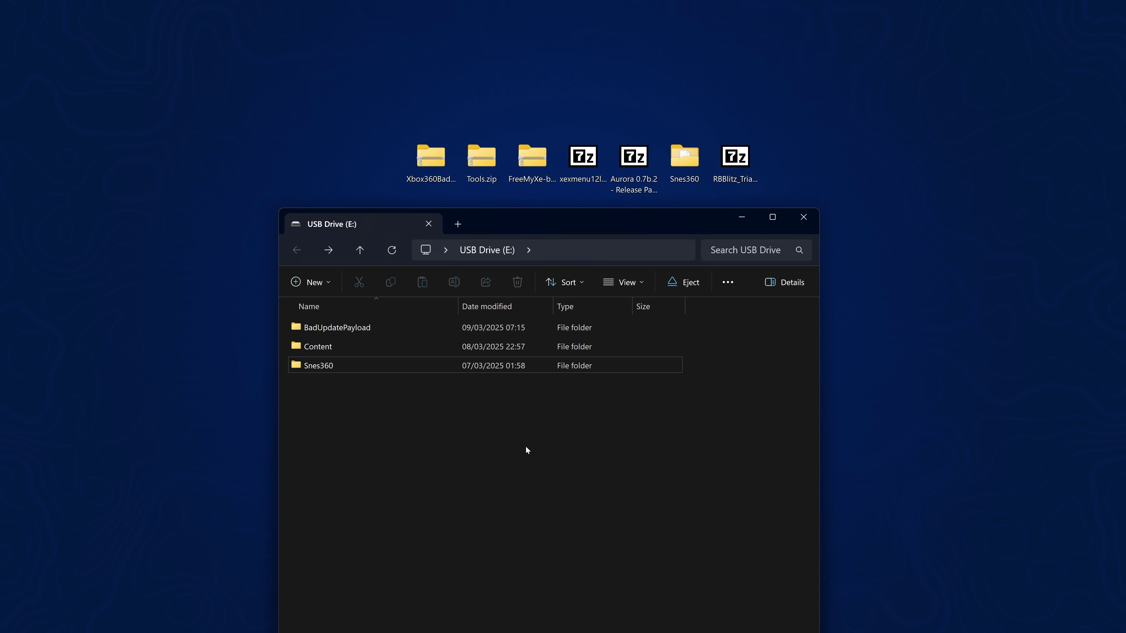
- Create a folder named Aurora in the root of the USB drive
right_click(492, 426)
mouse_move(558, 603)
click(714, 477)
text(Aurora)
key(Return)
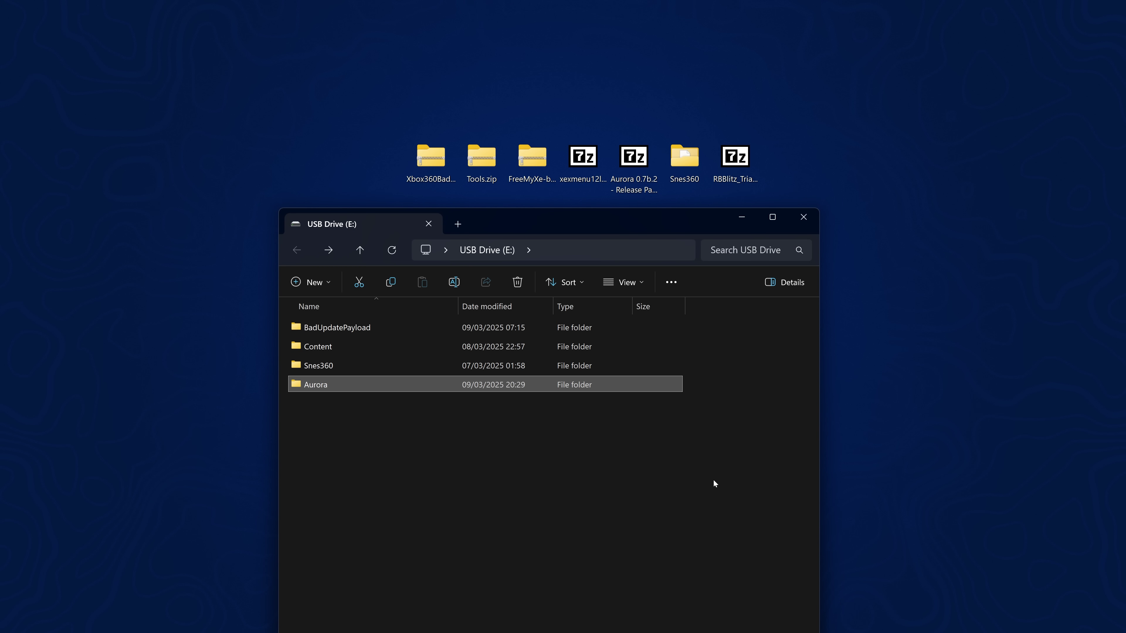
- Copy all files and folders from Aurora 0.7b.2 - Release Package.rar into the USB drive's Aurora folder and close the archive
double_click(510, 385)
click(624, 163)
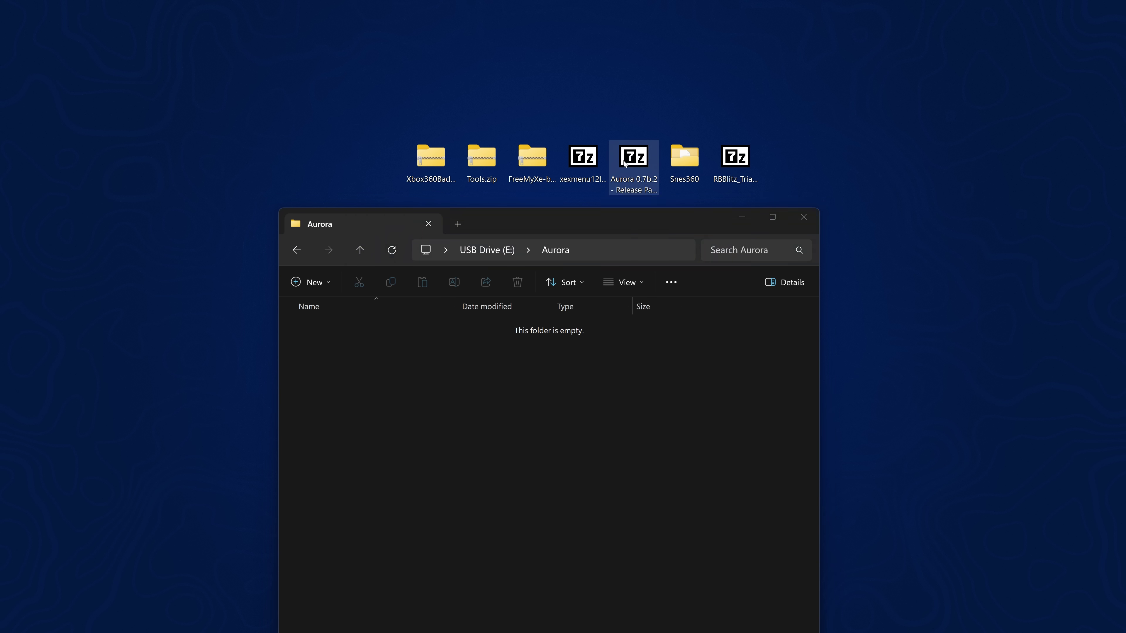
double_click(624, 163)
drag(592, 143, 804, 138)
drag(686, 388, 576, 211)
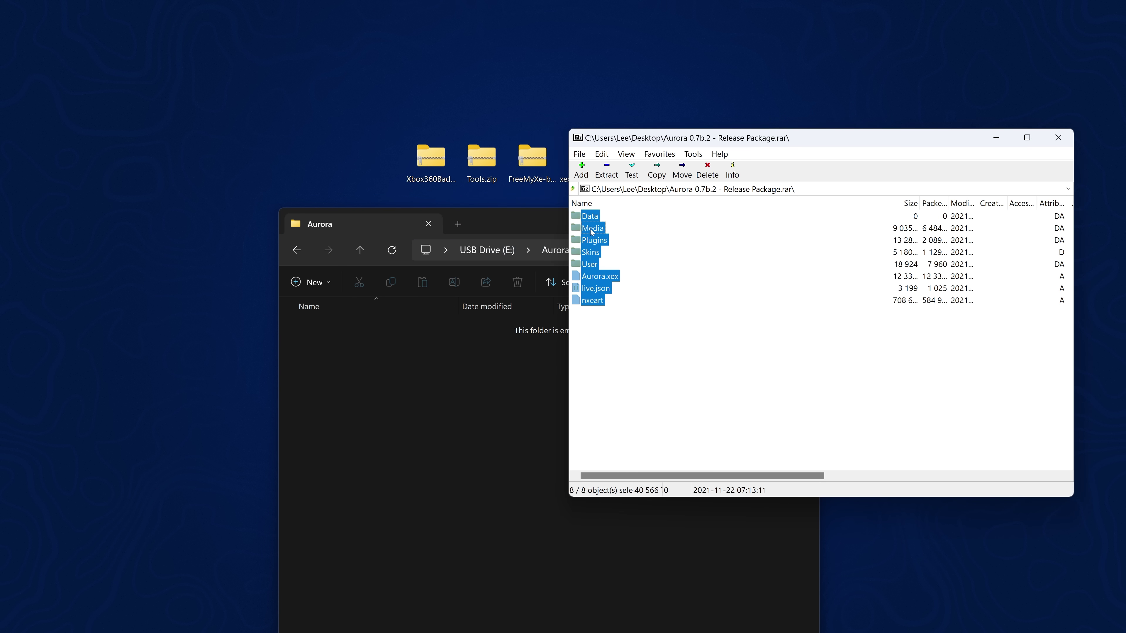
click(424, 362)
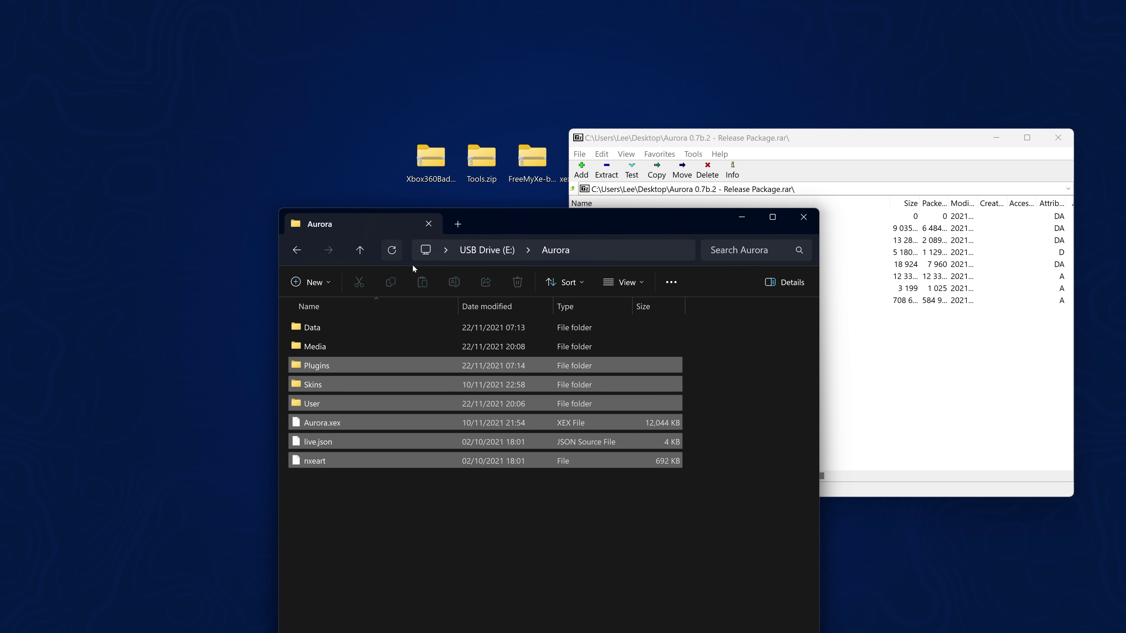
click(696, 460)
click(1058, 137)
- Extract the XePatcher folder from Tools.zip to the desktop and line it up after the RBBlitz_Trial archive
drag(645, 221, 606, 213)
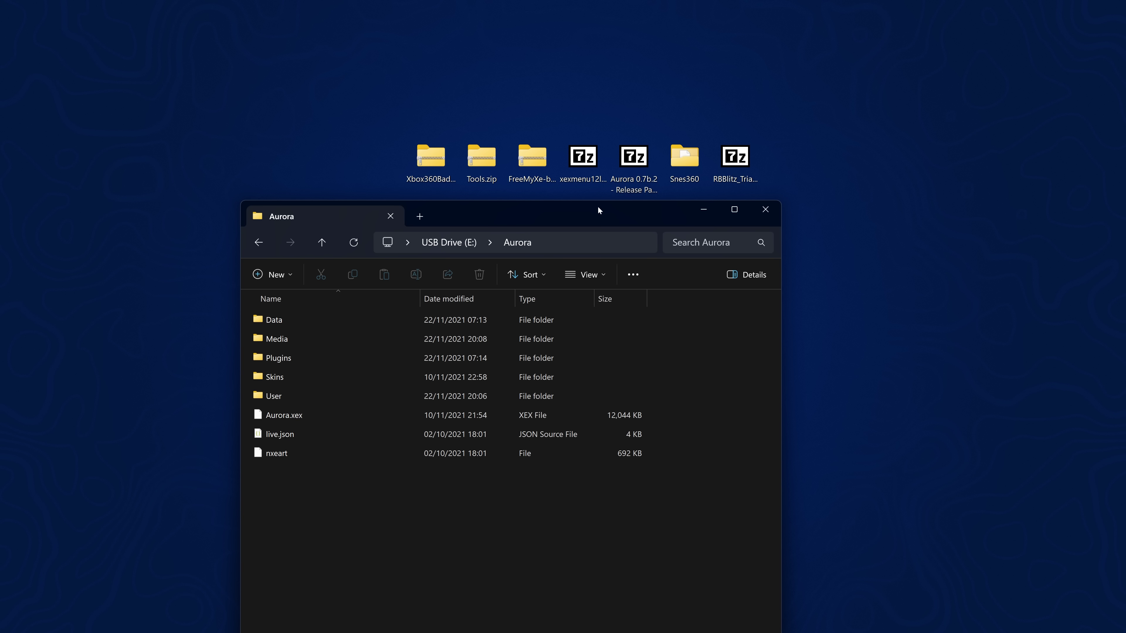
drag(598, 210, 599, 235)
click(481, 159)
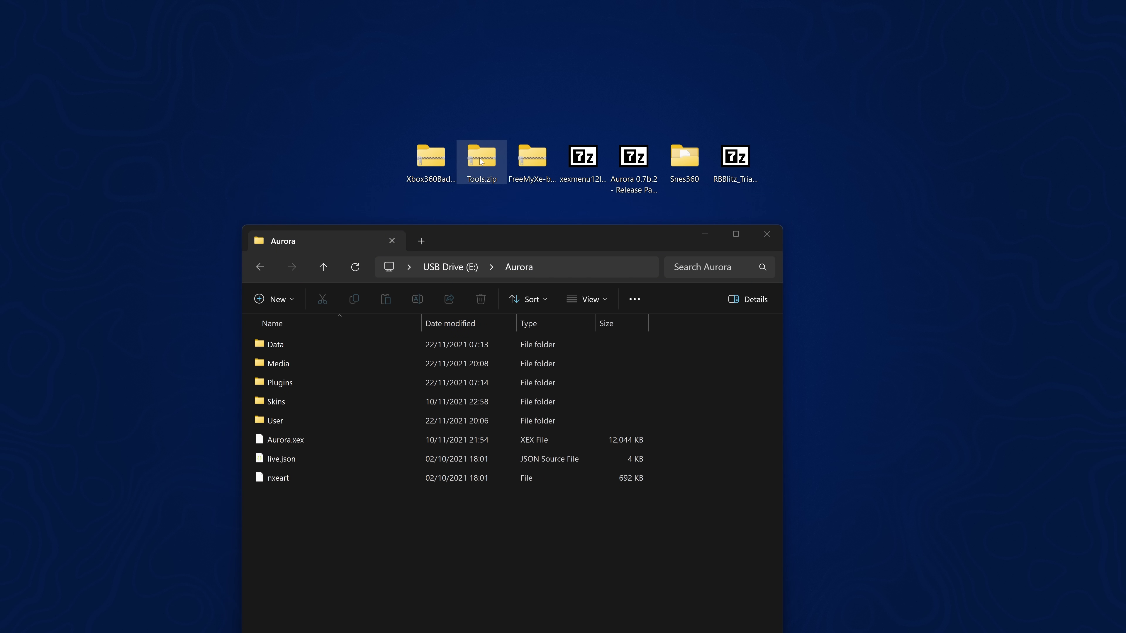
double_click(481, 160)
drag(618, 26, 599, 96)
click(361, 194)
drag(362, 194, 889, 170)
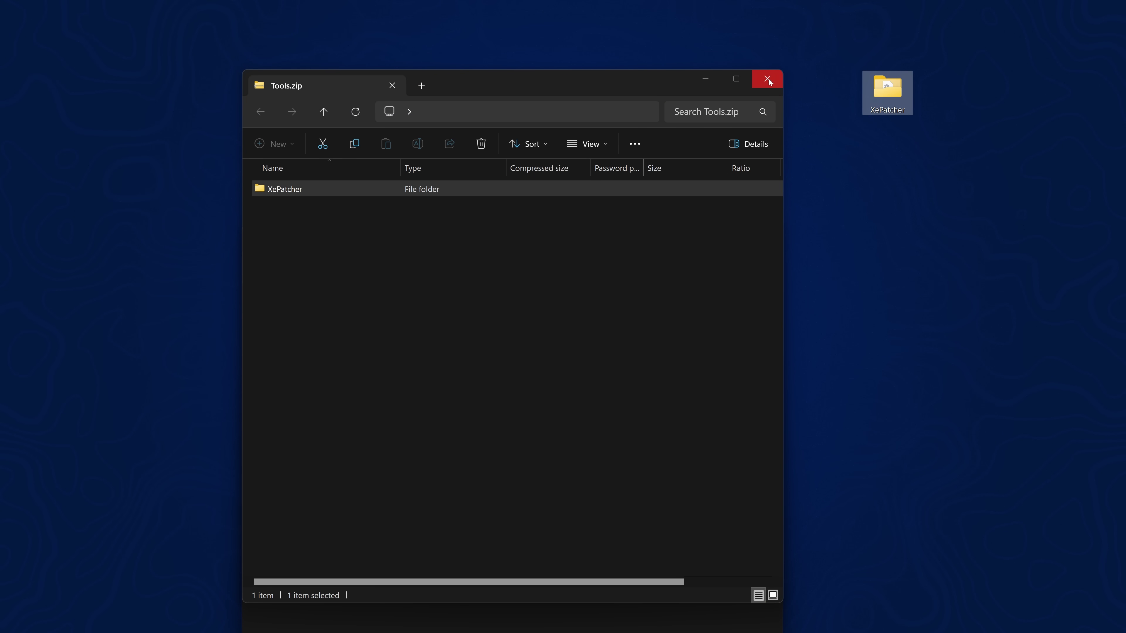
click(767, 79)
drag(909, 92, 796, 172)
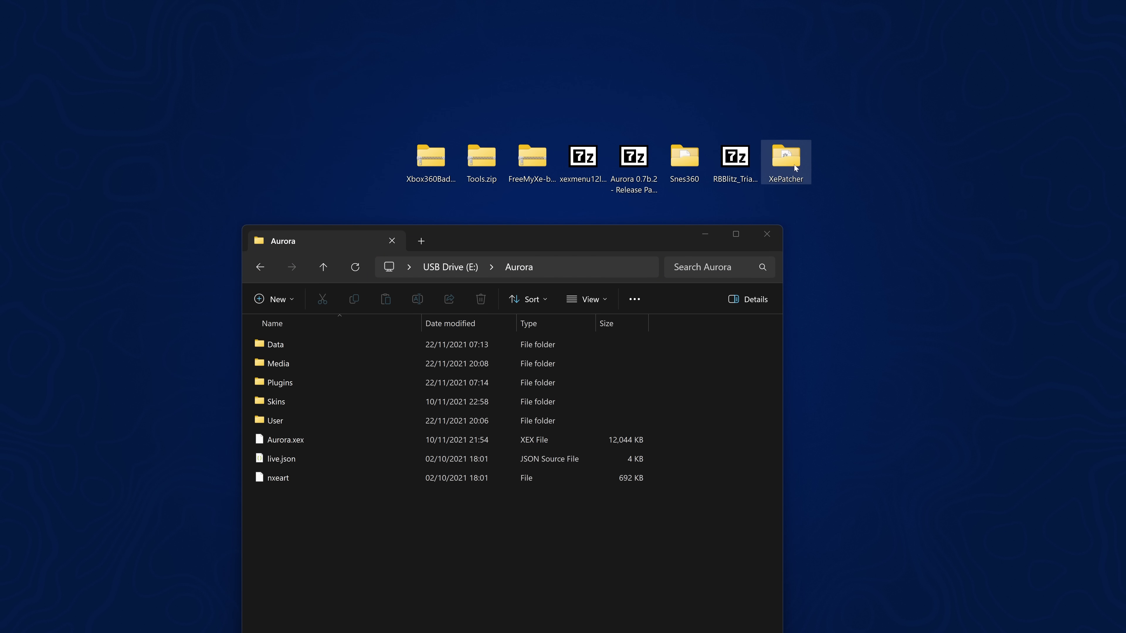
- Open a terminal in the XePatcher folder and arrange it beside the USB drive's Aurora folder window
double_click(795, 165)
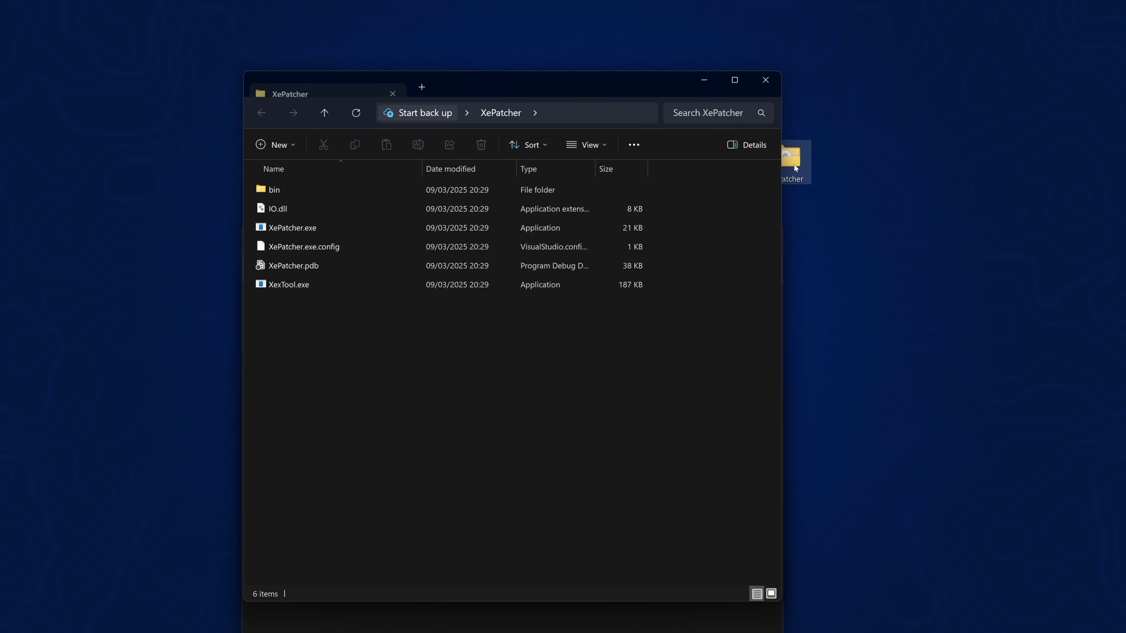
right_click(373, 352)
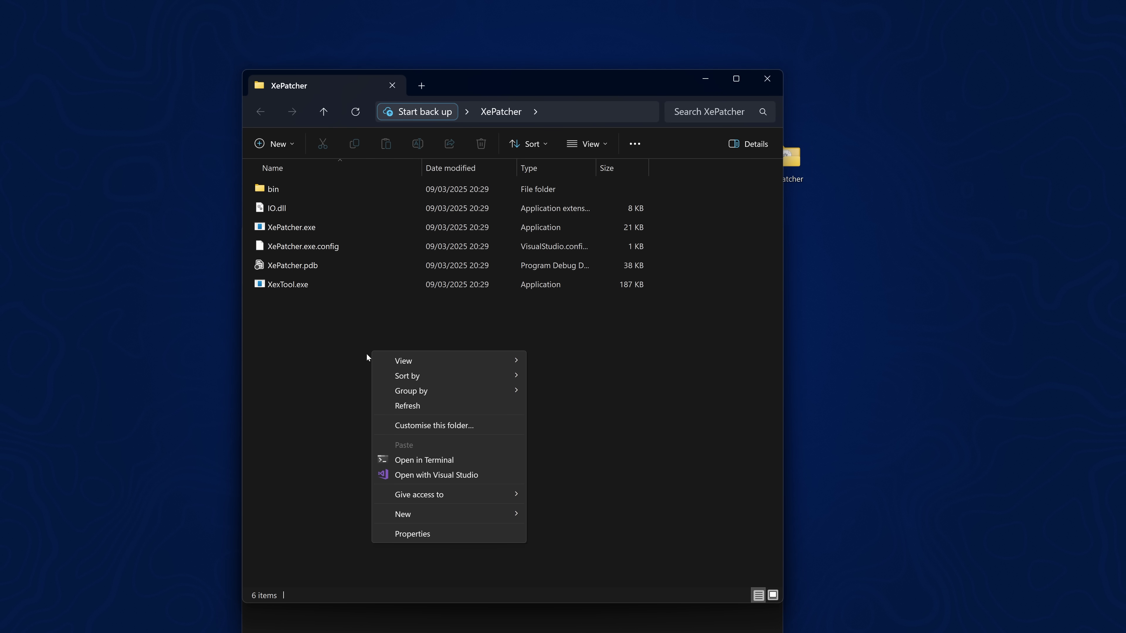
click(425, 462)
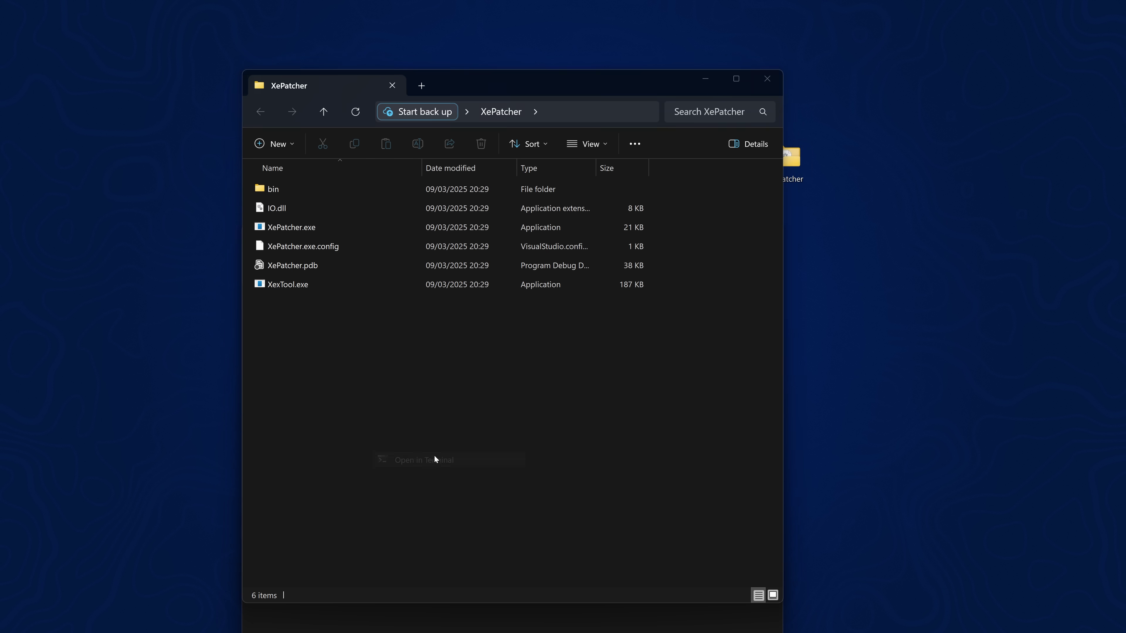
click(705, 79)
drag(604, 175, 853, 144)
drag(470, 239, 359, 94)
click(840, 306)
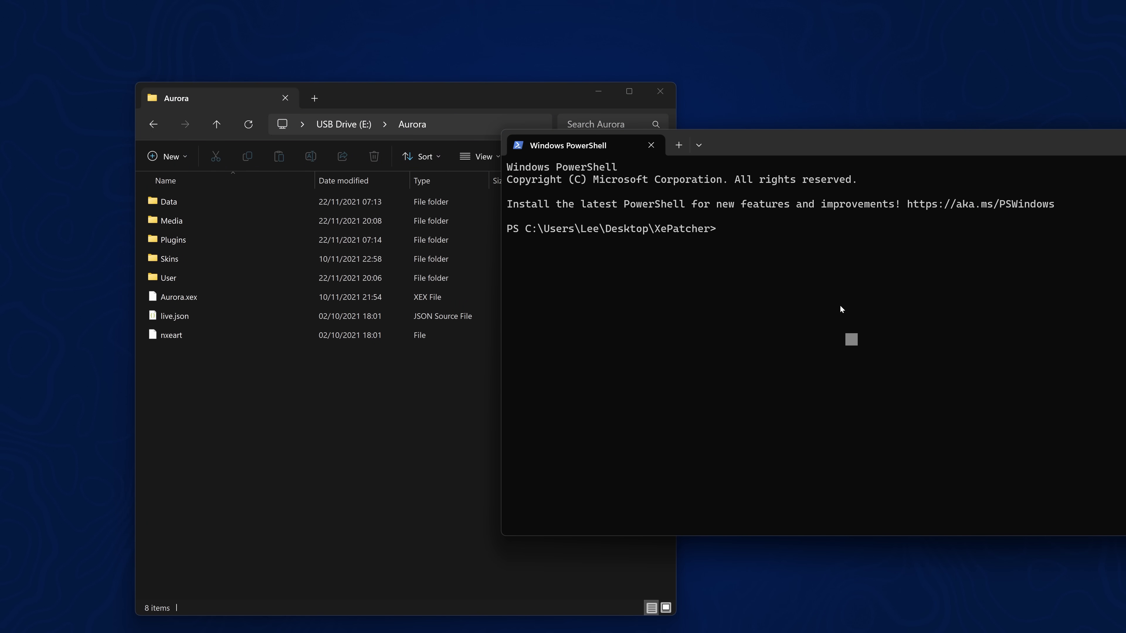
- Run ./xextool.exe -m r -r a on E:\Aurora\Aurora.xex in PowerShell to remove the file's restrictions
text(./xextool.exe -m r -r a E:\Snes360\Snes360.xex)
key(BackSpace)
key(BackSpace)
key(BackSpace)
key(BackSpace)
key(BackSpace)
key(BackSpace)
key(BackSpace)
key(BackSpace)
key(BackSpace)
key(BackSpace)
key(BackSpace)
key(BackSpace)
key(BackSpace)
key(BackSpace)
key(BackSpace)
key(BackSpace)
key(BackSpace)
key(BackSpace)
key(BackSpace)
key(BackSpace)
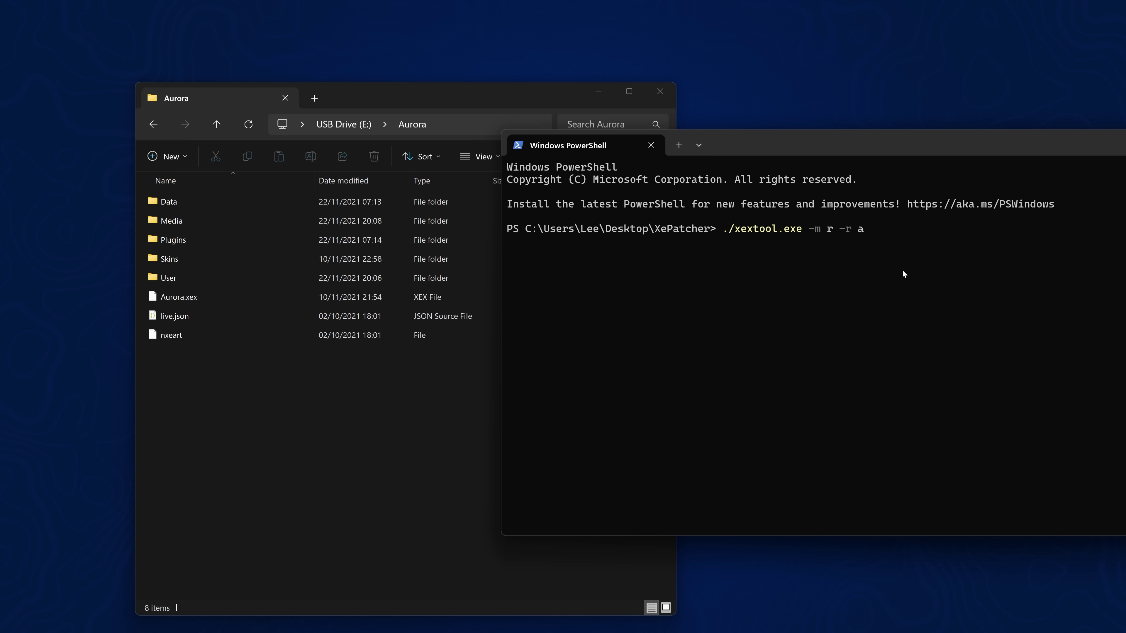
click(181, 298)
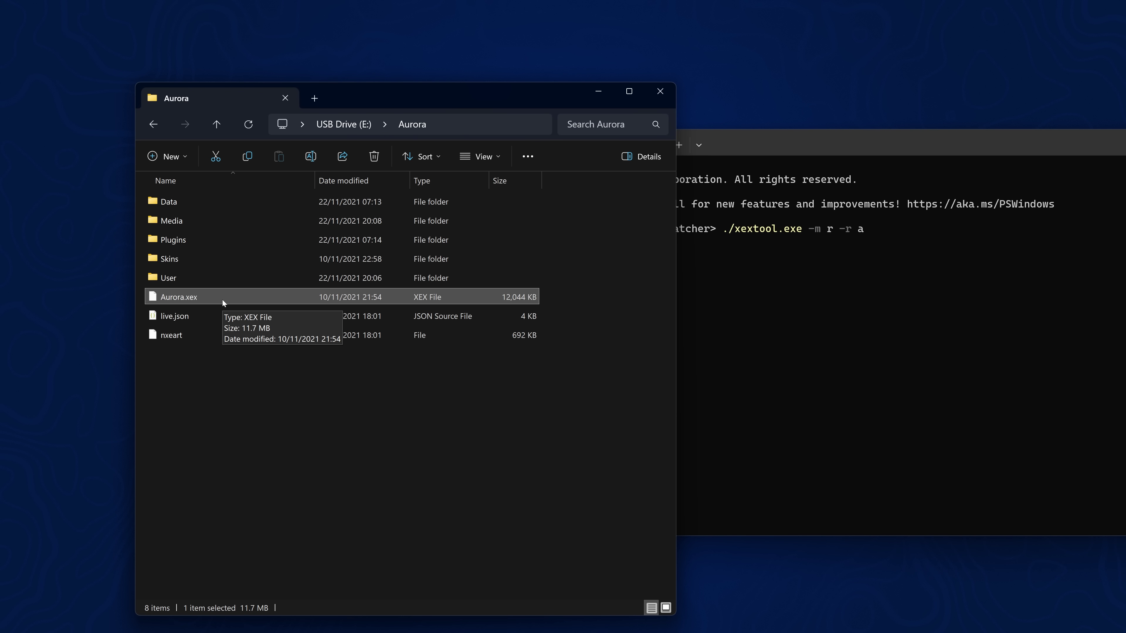
drag(216, 298, 859, 273)
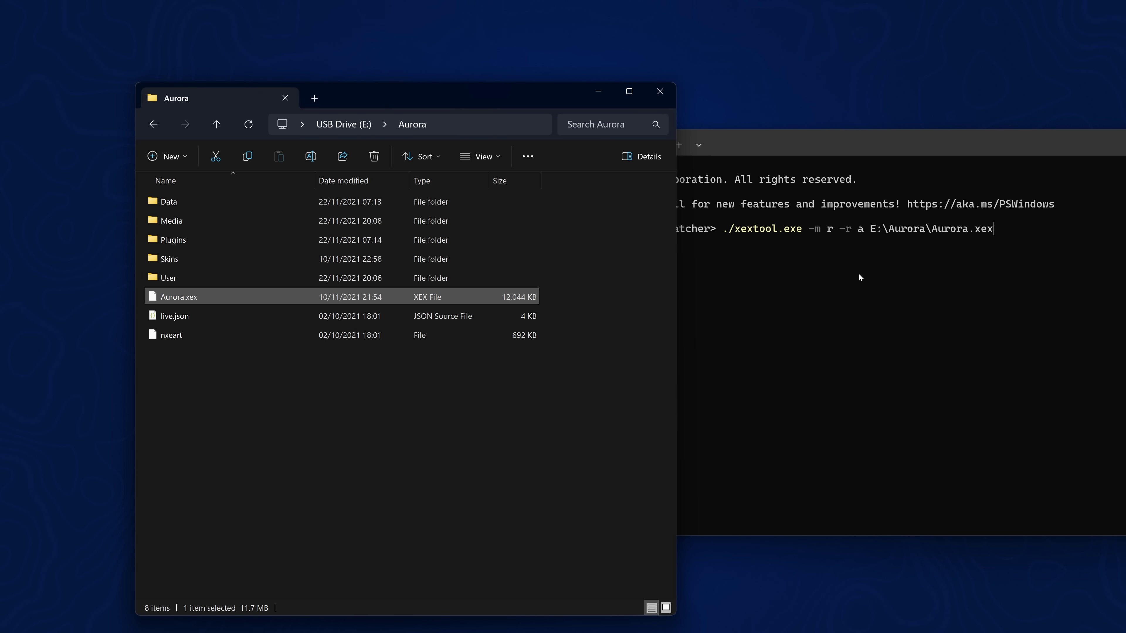
key(Return)
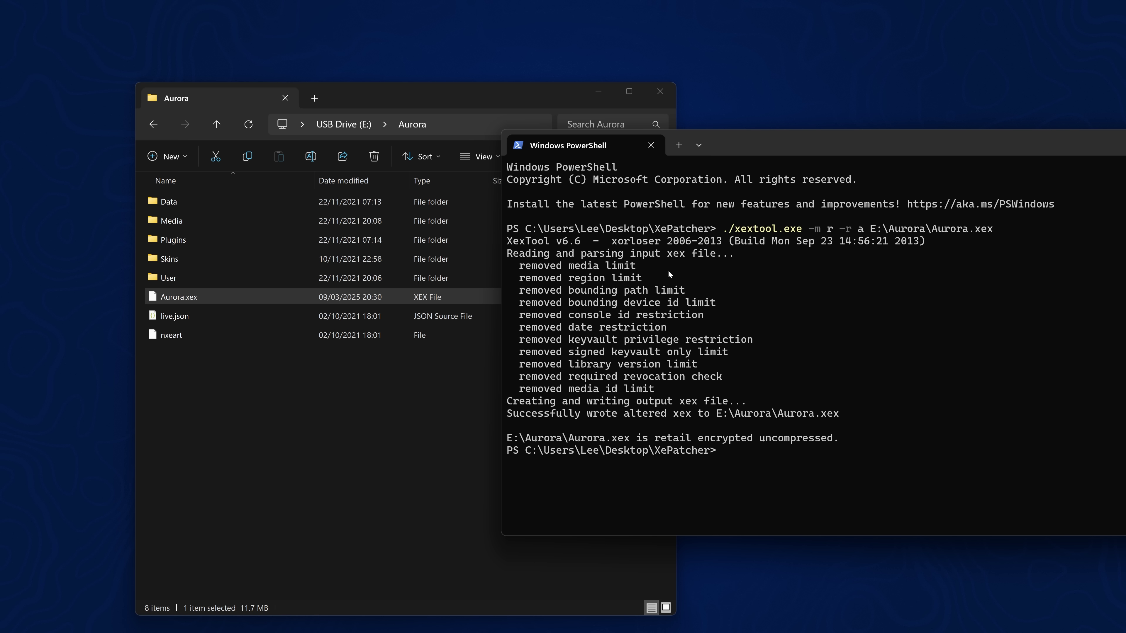
- Open the USB drive's Snes360 folder and run ./xextool.exe -m r -r a on E:\Snes360\Snes360.xex
click(403, 367)
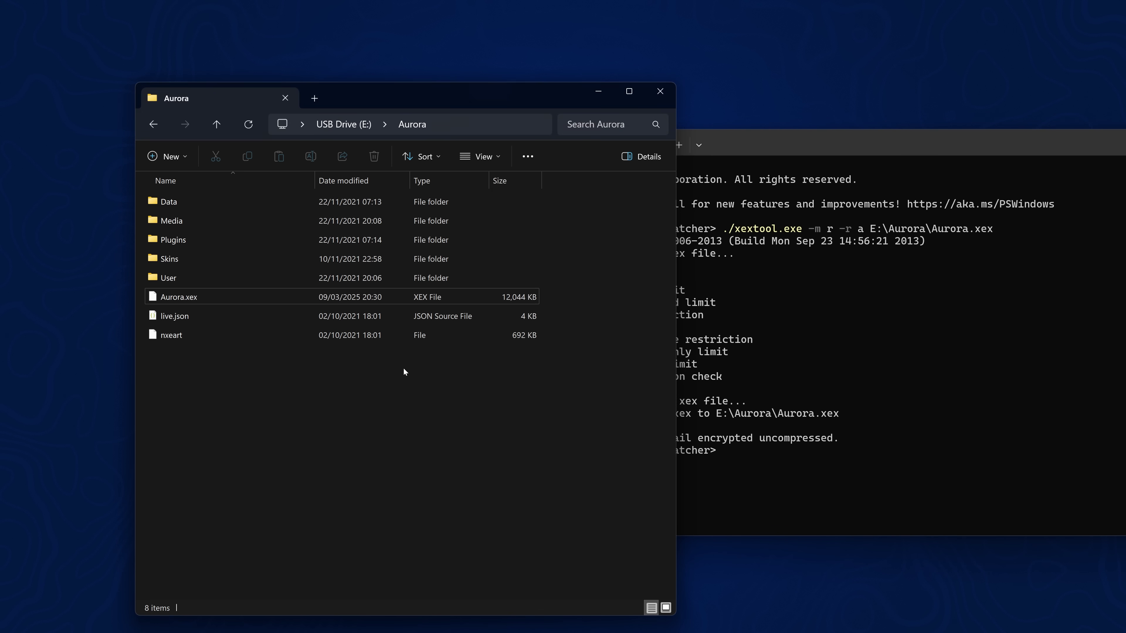
key(alt+Left)
click(232, 261)
double_click(232, 260)
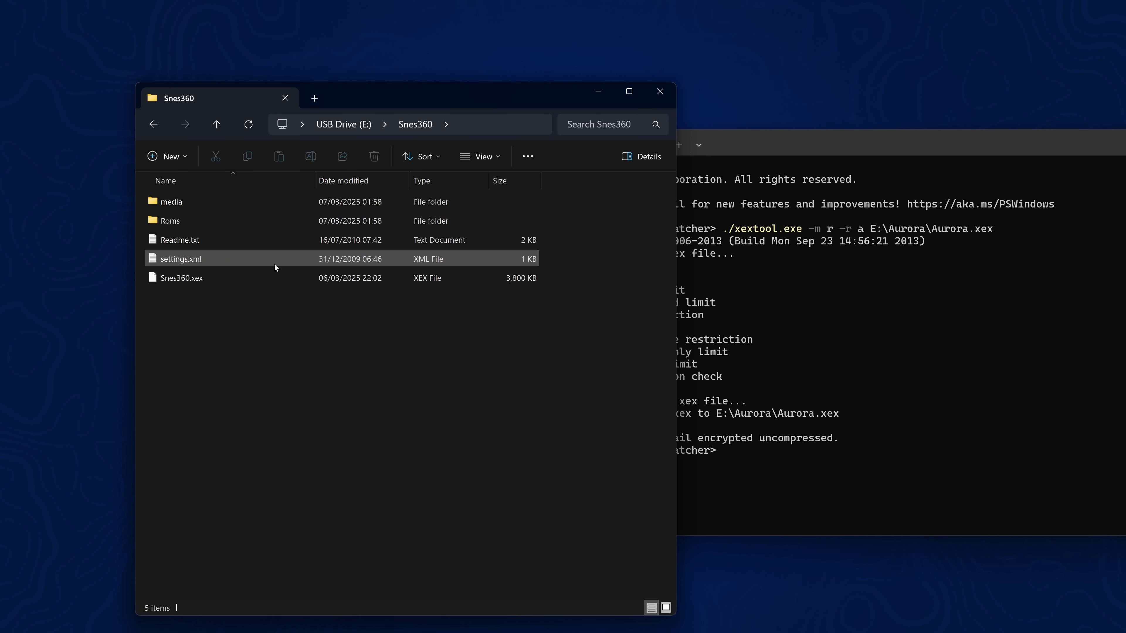
click(931, 308)
key(Up)
key(BackSpace)
key(BackSpace)
key(BackSpace)
key(BackSpace)
key(BackSpace)
key(BackSpace)
key(BackSpace)
key(BackSpace)
key(BackSpace)
key(BackSpace)
key(BackSpace)
key(BackSpace)
key(BackSpace)
key(BackSpace)
key(BackSpace)
key(BackSpace)
key(BackSpace)
key(BackSpace)
key(BackSpace)
key(BackSpace)
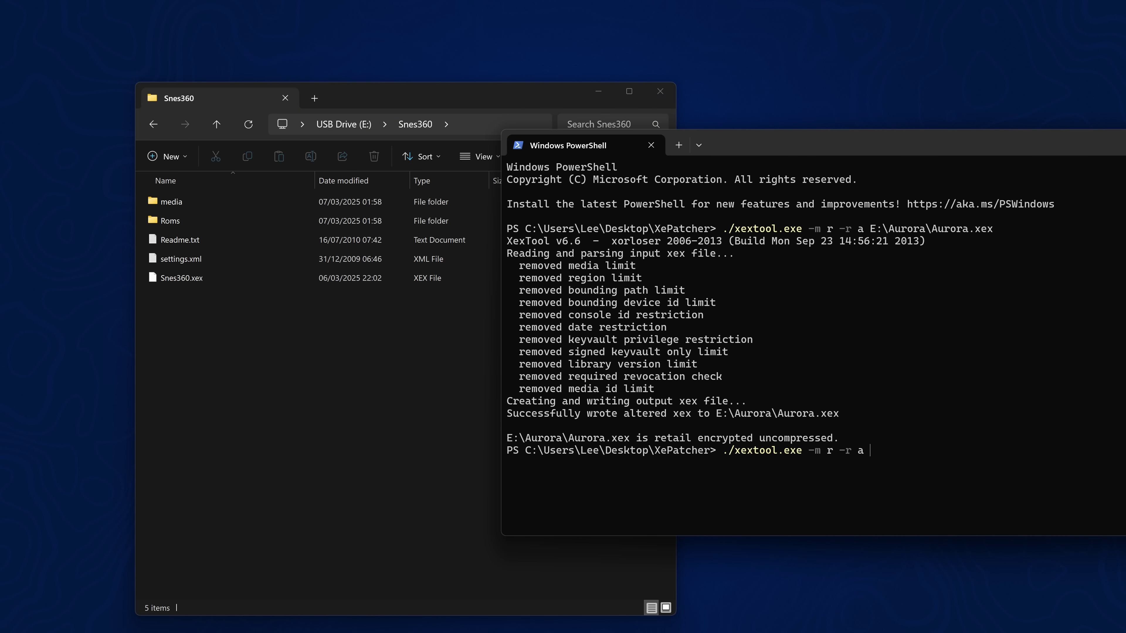
click(239, 281)
drag(239, 281, 906, 365)
click(907, 365)
key(Return)
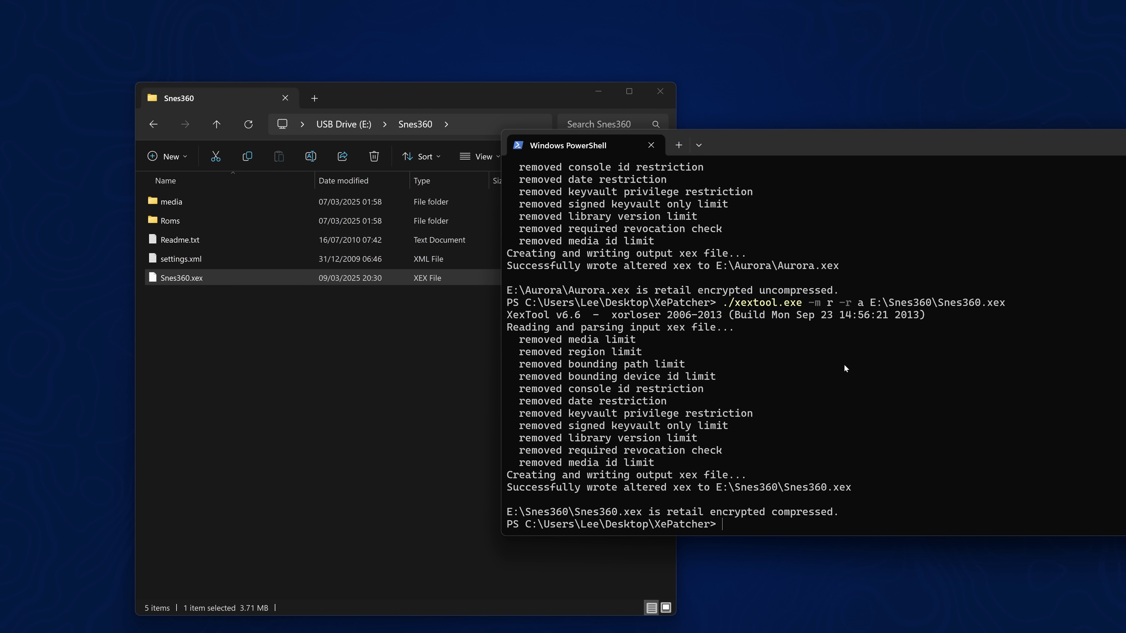
- Close PowerShell and the USB drive's File Explorer window, and show the hidden system tray items
drag(839, 140, 816, 133)
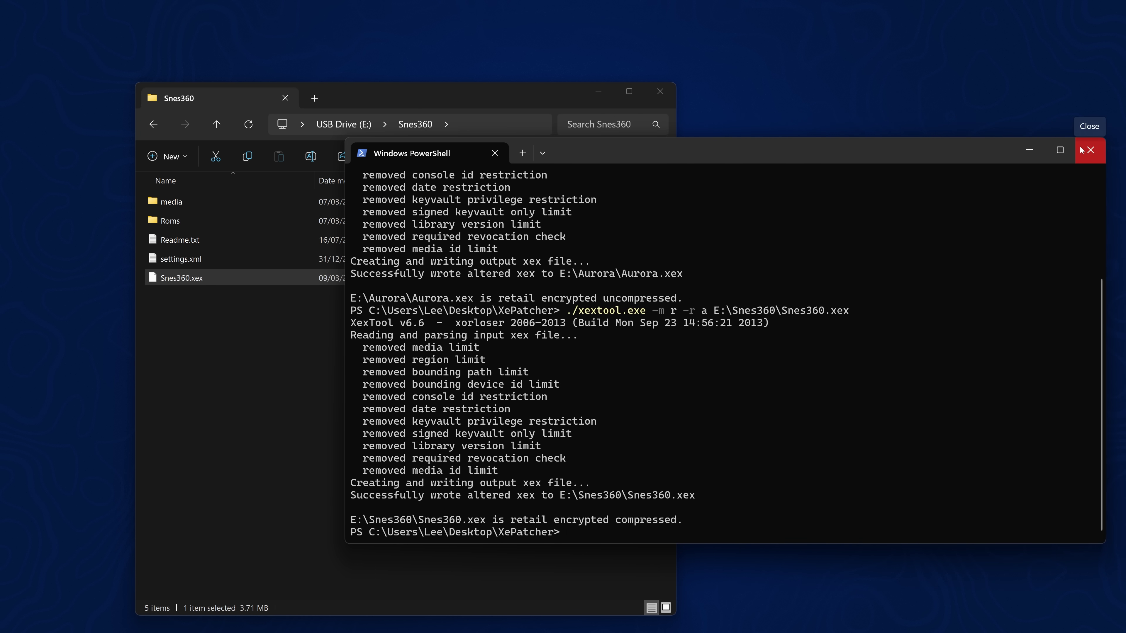
click(1092, 130)
drag(371, 109, 503, 91)
click(580, 373)
key(alt+Up)
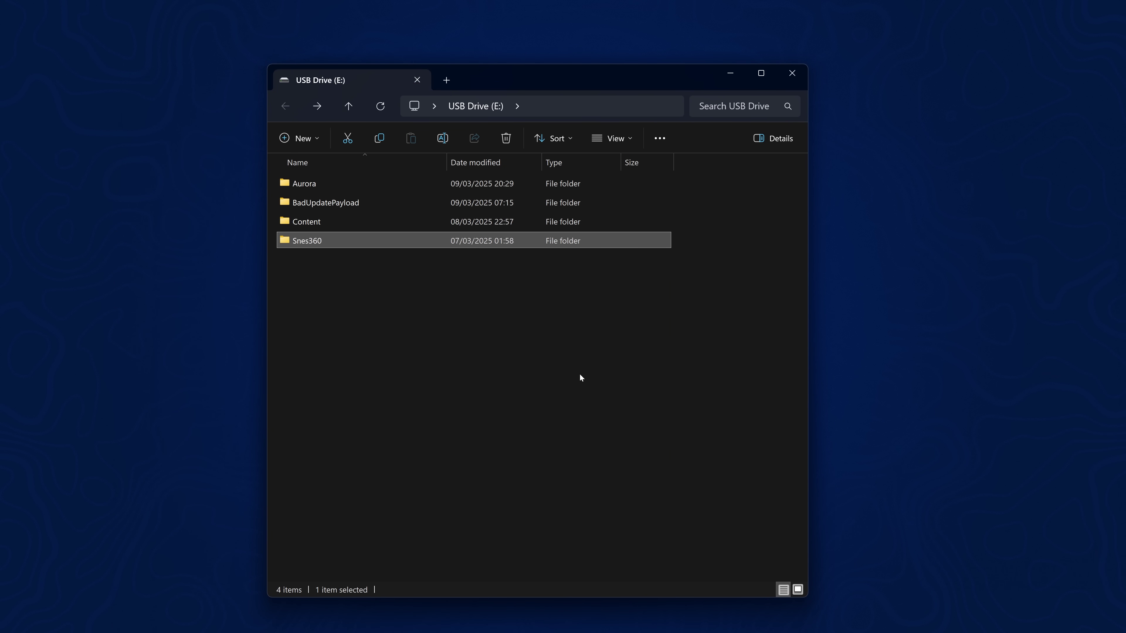
click(611, 373)
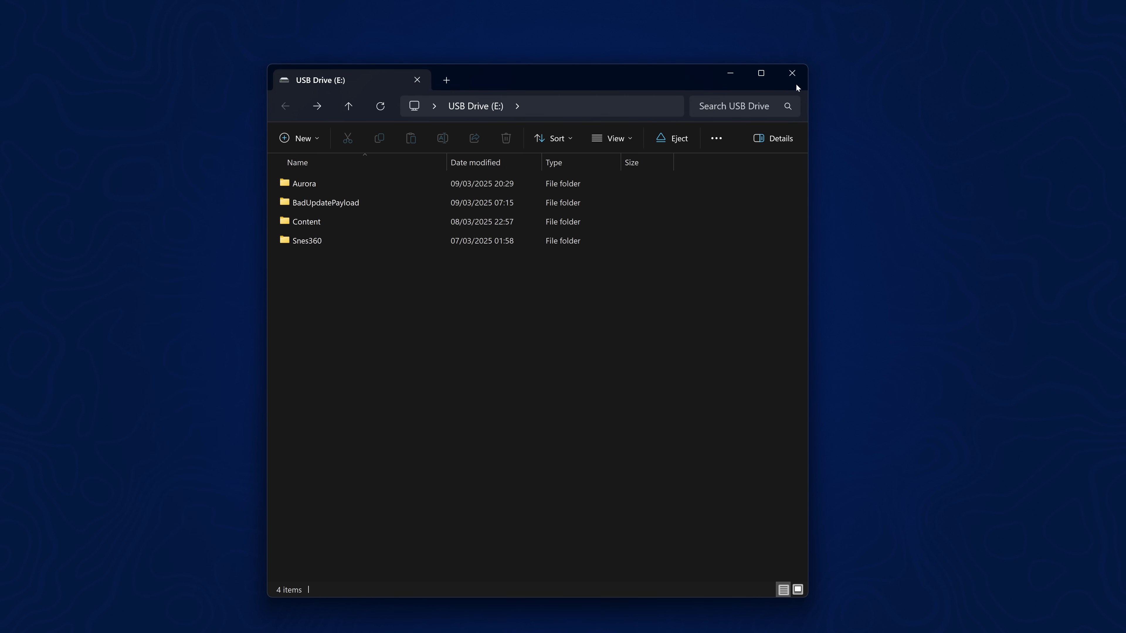
click(793, 73)
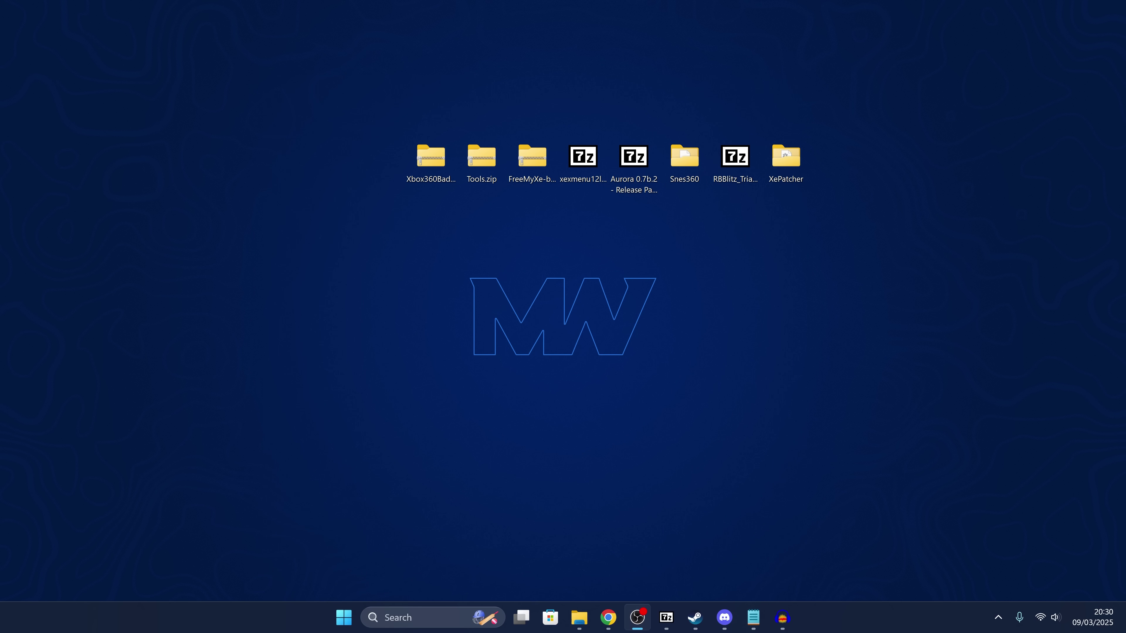
click(998, 618)
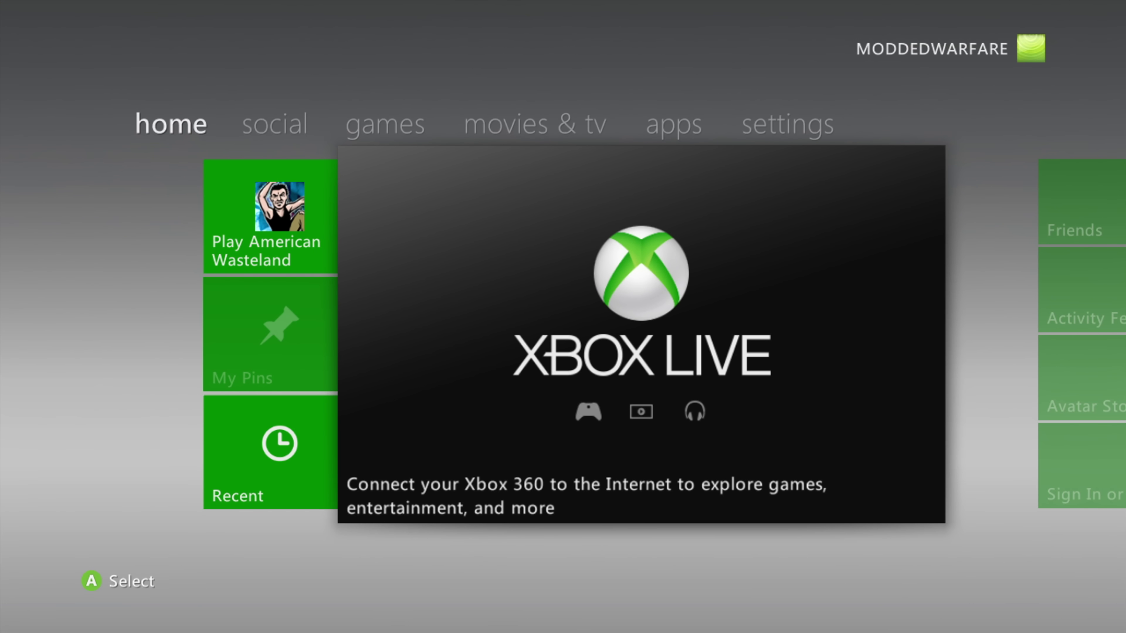
- Switch to the Xbox 360 dashboard and move from the home page to the social page
key(Right)
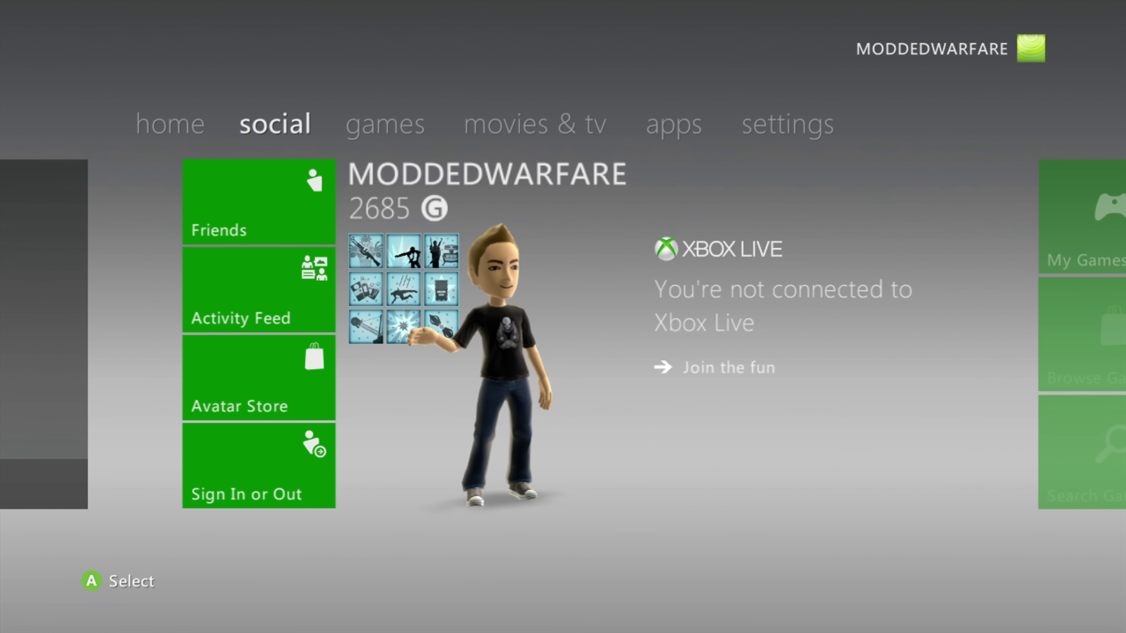